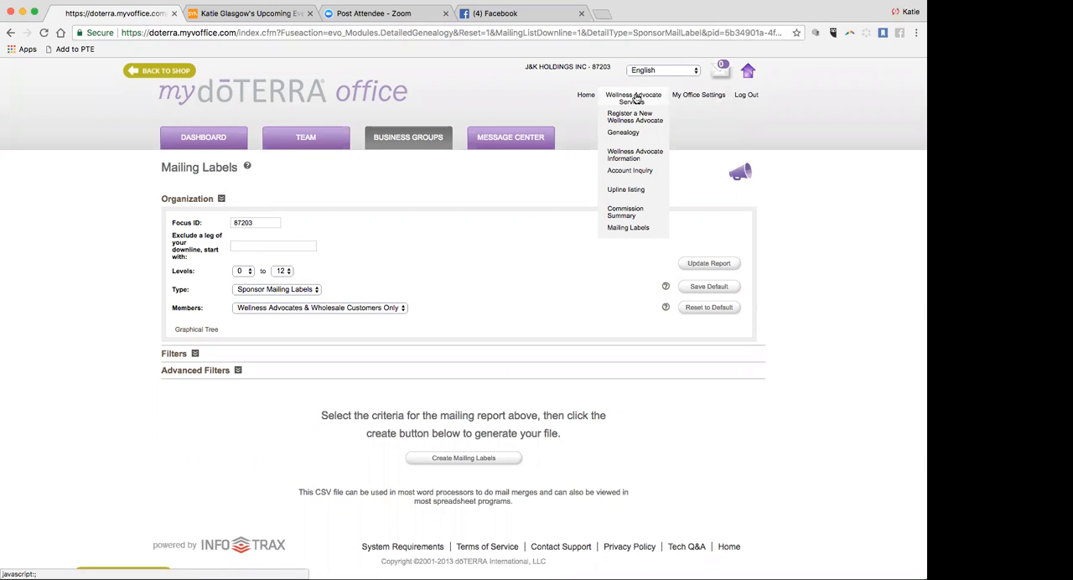
Open the Mailing Labels report and go to its Focus ID field.
click(616, 229)
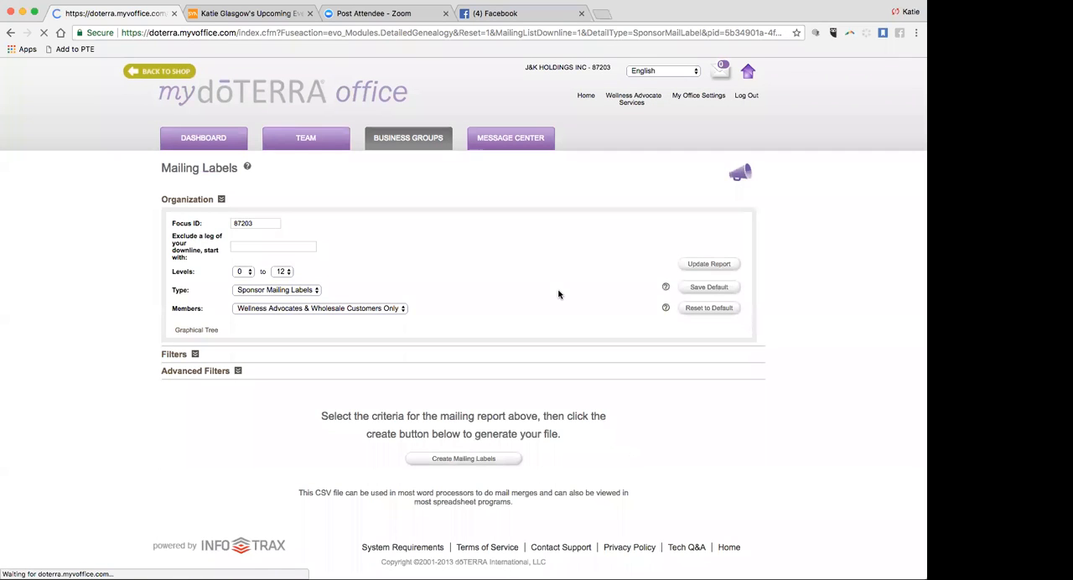
scroll(559, 294, down, 1)
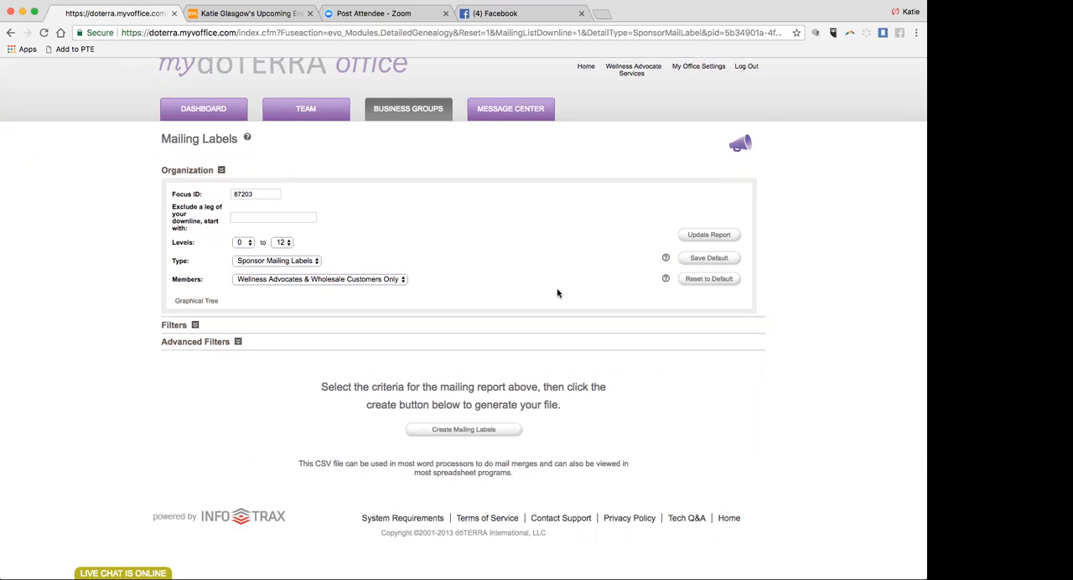
click(276, 218)
scroll(276, 218, up, 1)
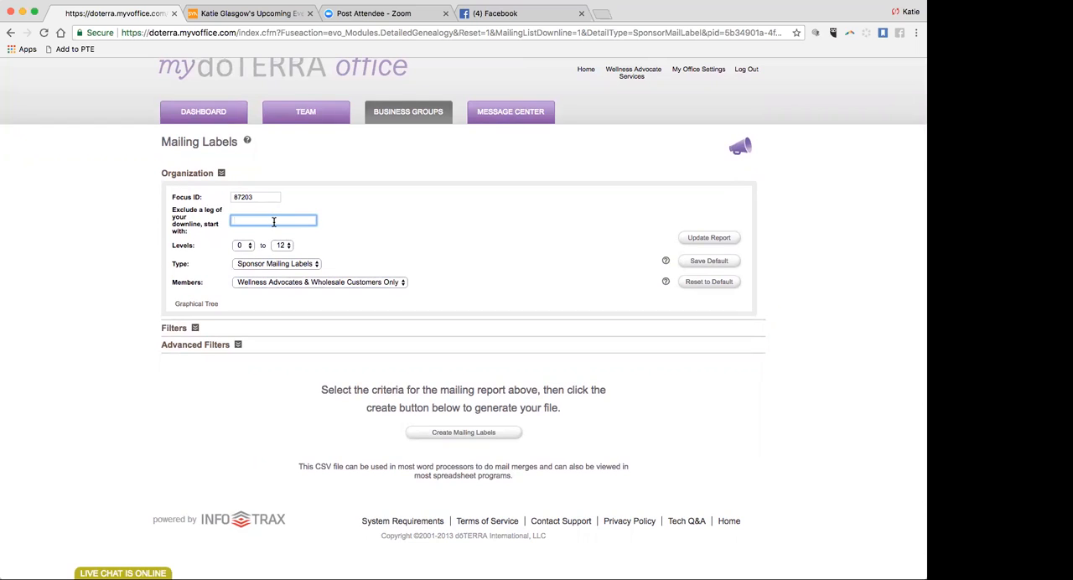
click(261, 197)
Set the report type to Enroller Mailing Labels and limit the levels to 0 to 1.
click(280, 265)
click(279, 264)
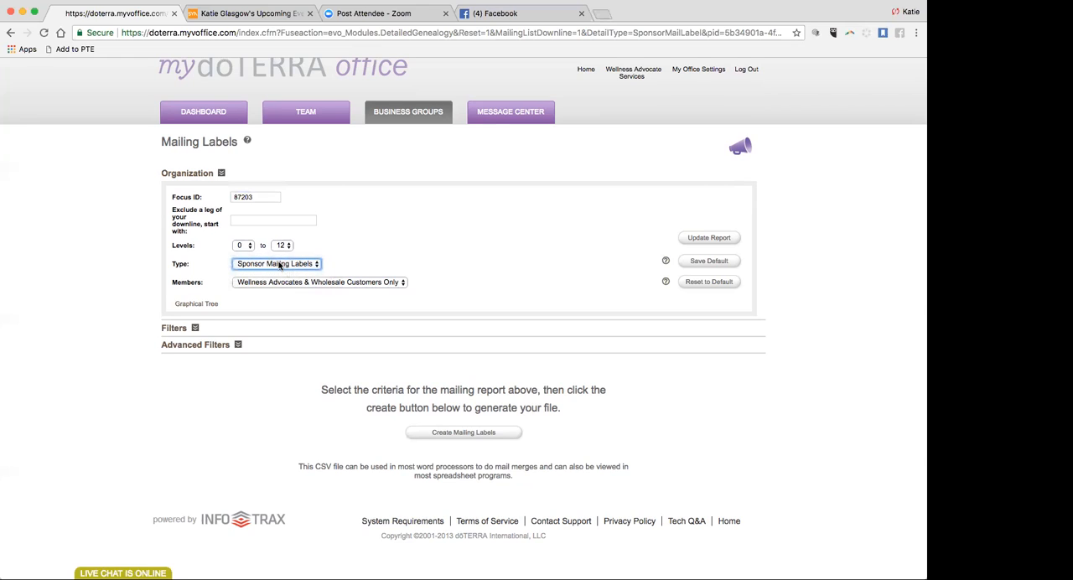
click(279, 264)
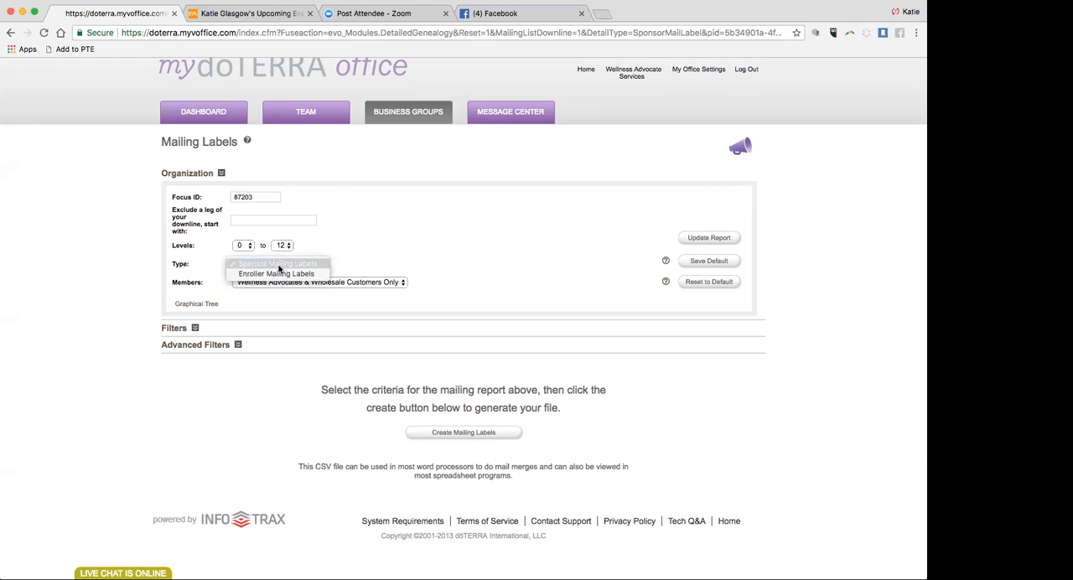
click(281, 275)
click(284, 245)
click(281, 134)
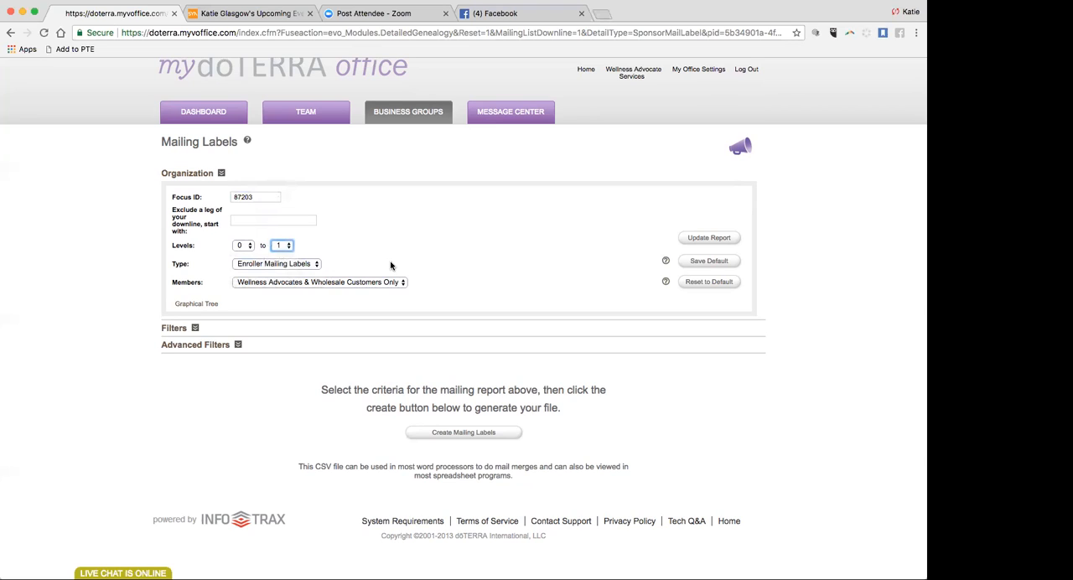
Replace the Focus ID of the mailing report with the other member's ID number.
scroll(457, 266, down, 2)
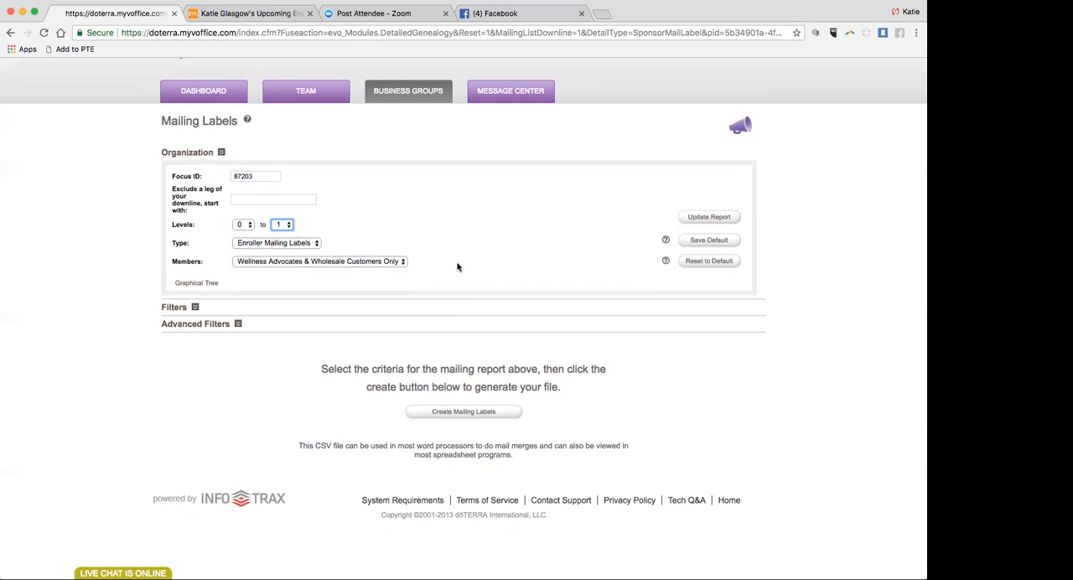
click(260, 181)
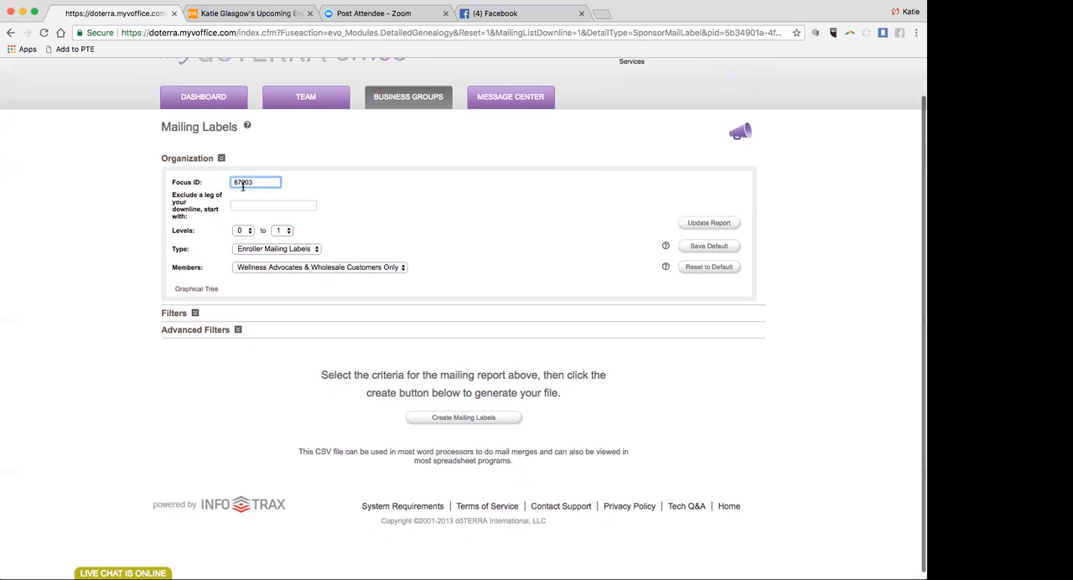
click(251, 183)
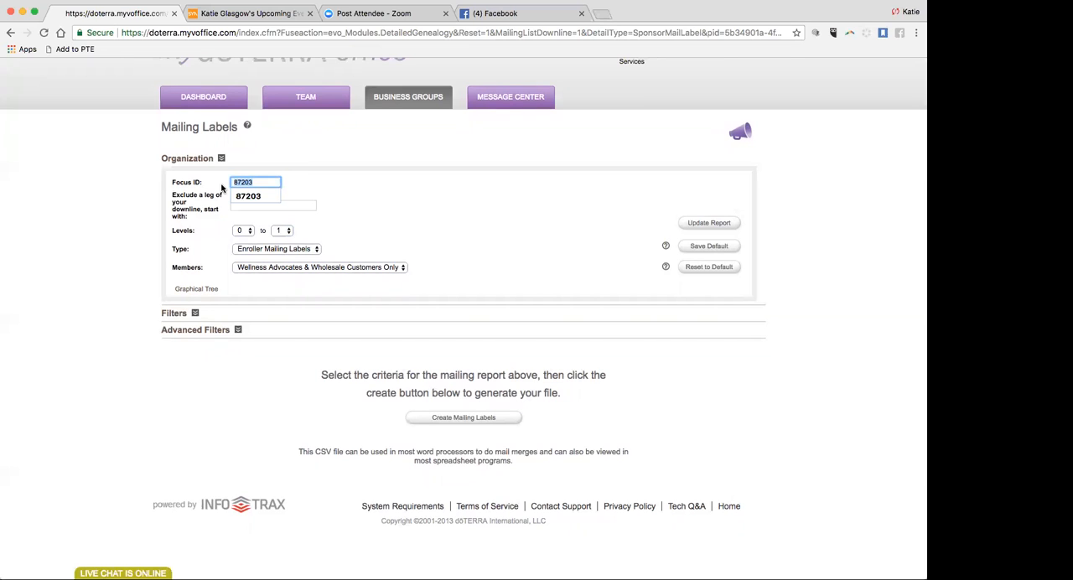
click(228, 196)
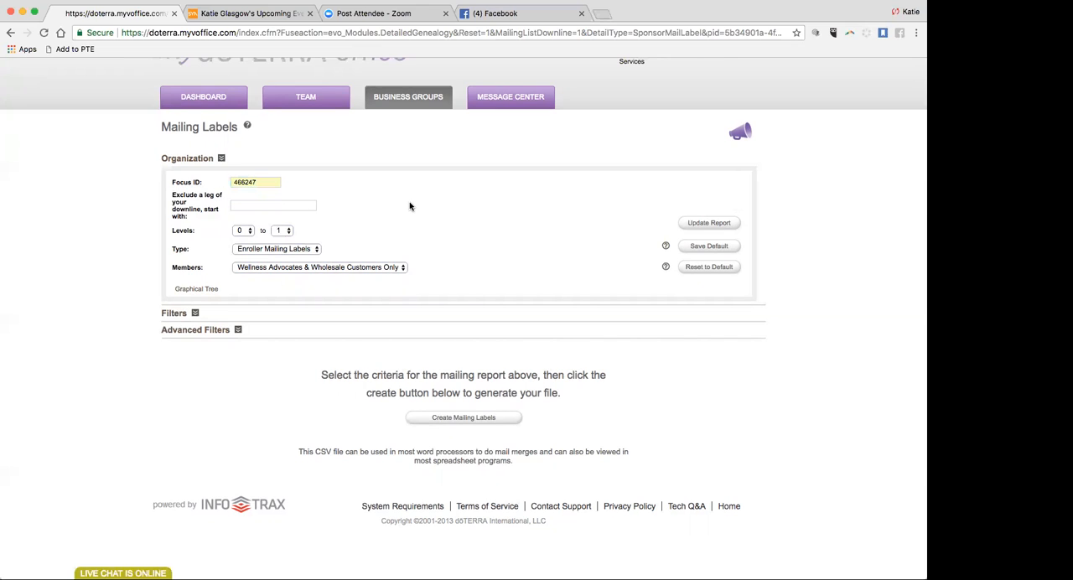
Expand the report's filters and add all available ranks to the final ranks.
click(199, 315)
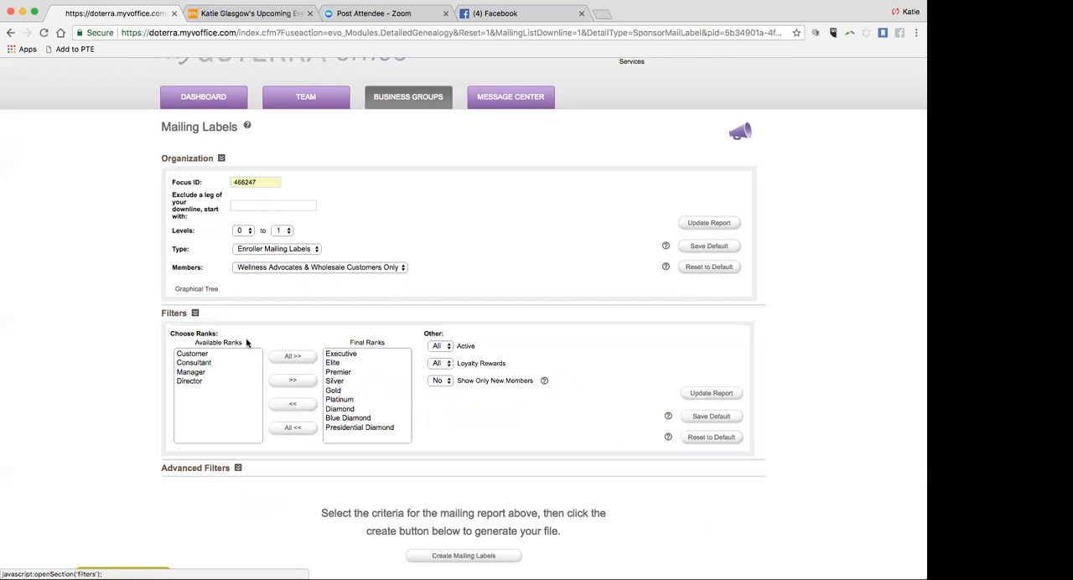
click(291, 357)
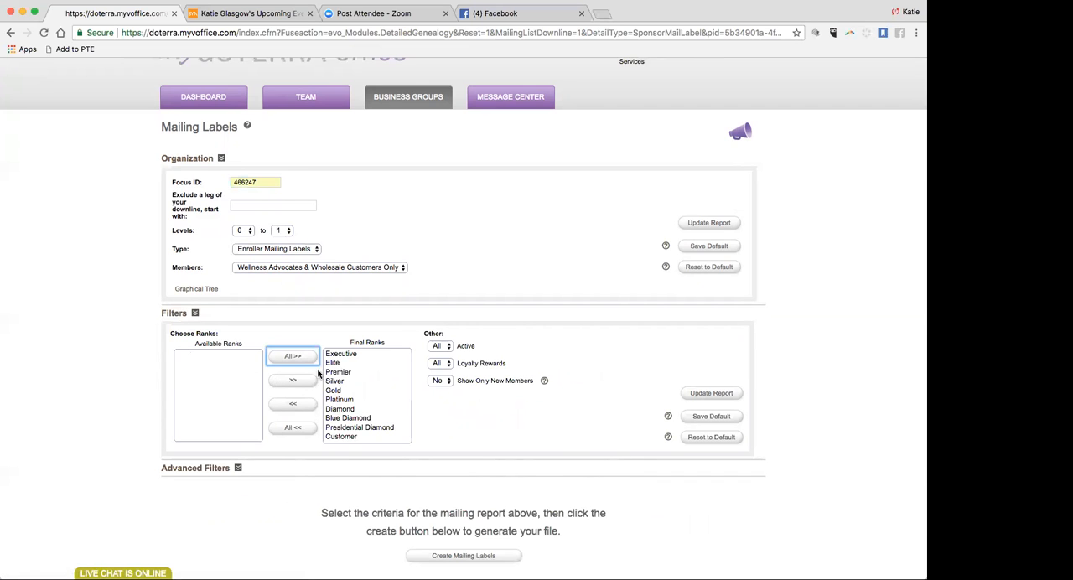
scroll(359, 423, up, 1)
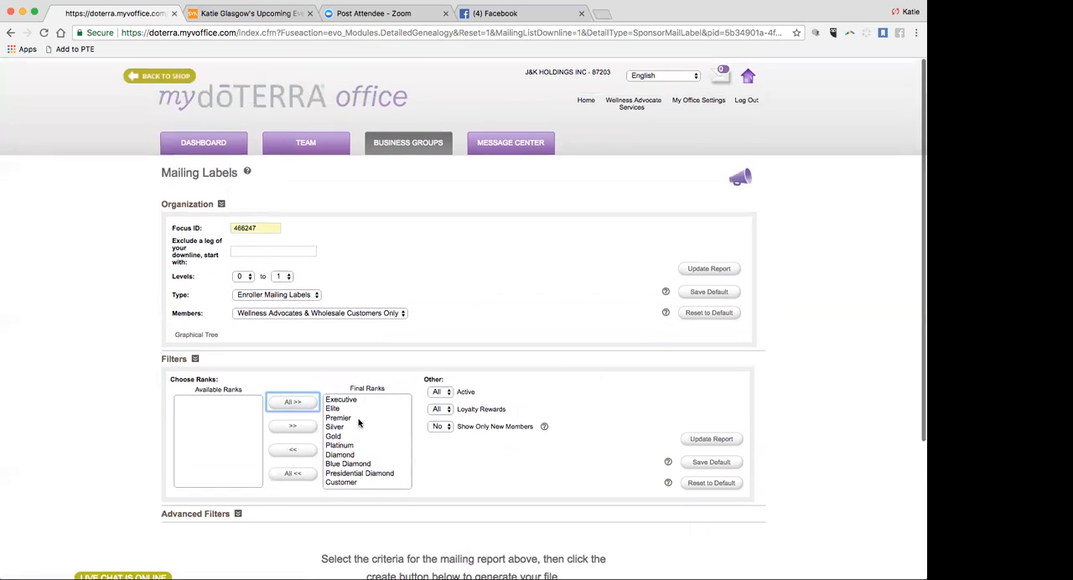
scroll(358, 424, down, 2)
scroll(334, 447, down, 2)
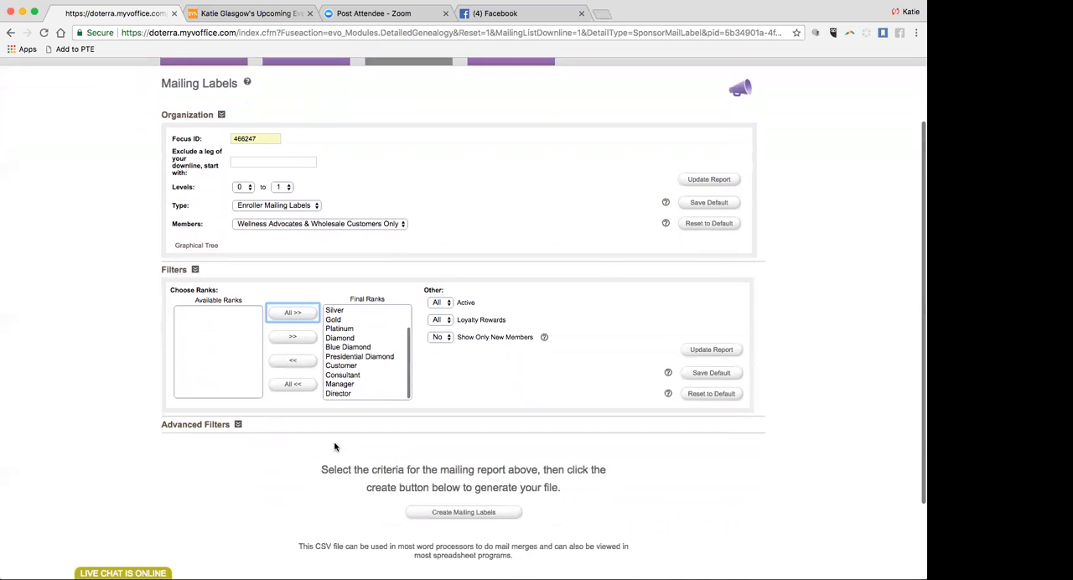
scroll(335, 447, down, 1)
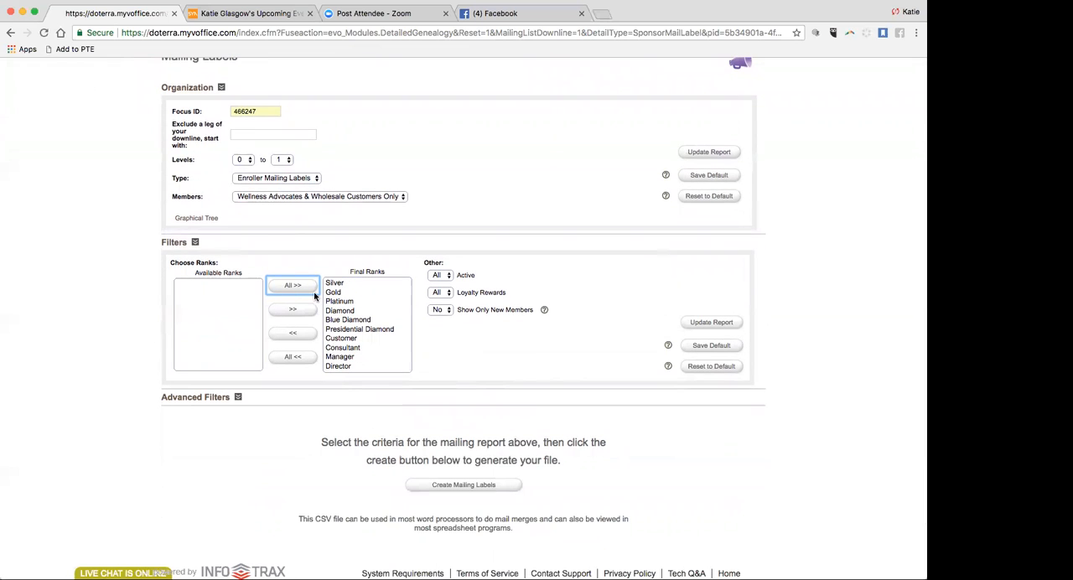
Examine the Loyalty Rewards and Active filter choices and the fields offered for advanced filtering.
click(443, 292)
click(439, 292)
click(439, 276)
click(439, 278)
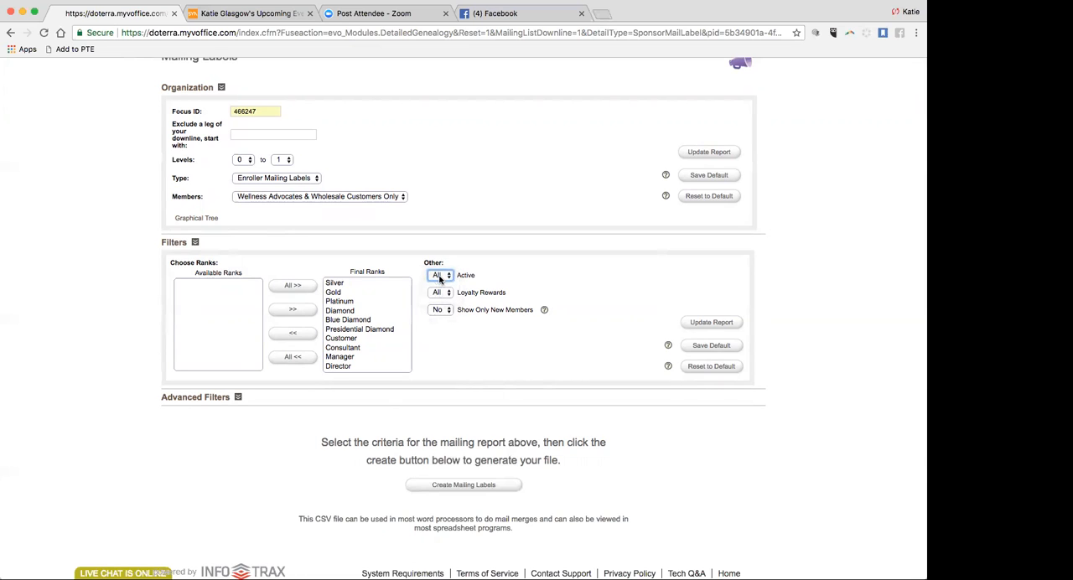
scroll(462, 332, down, 2)
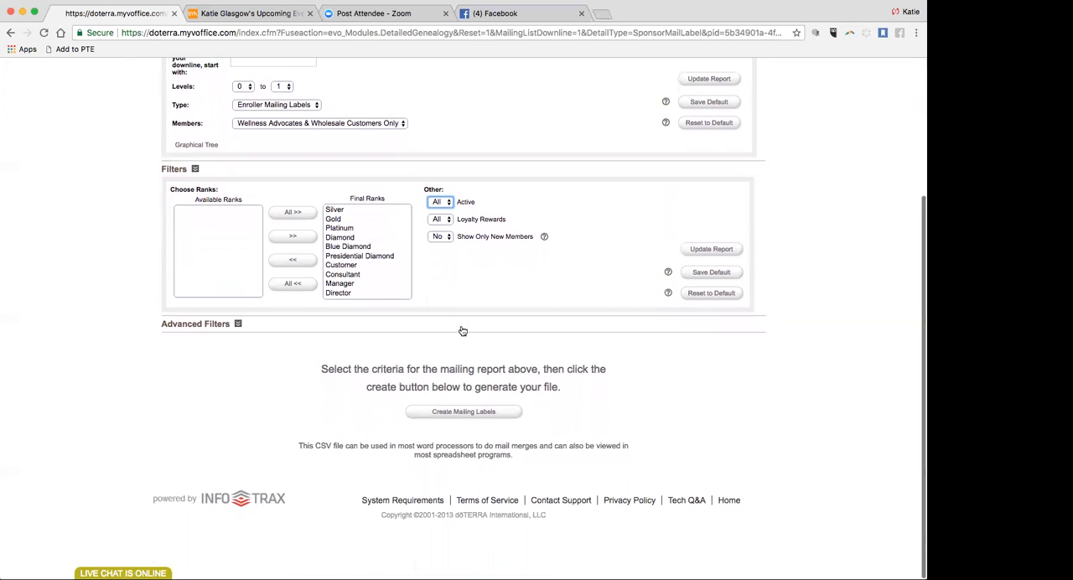
click(238, 326)
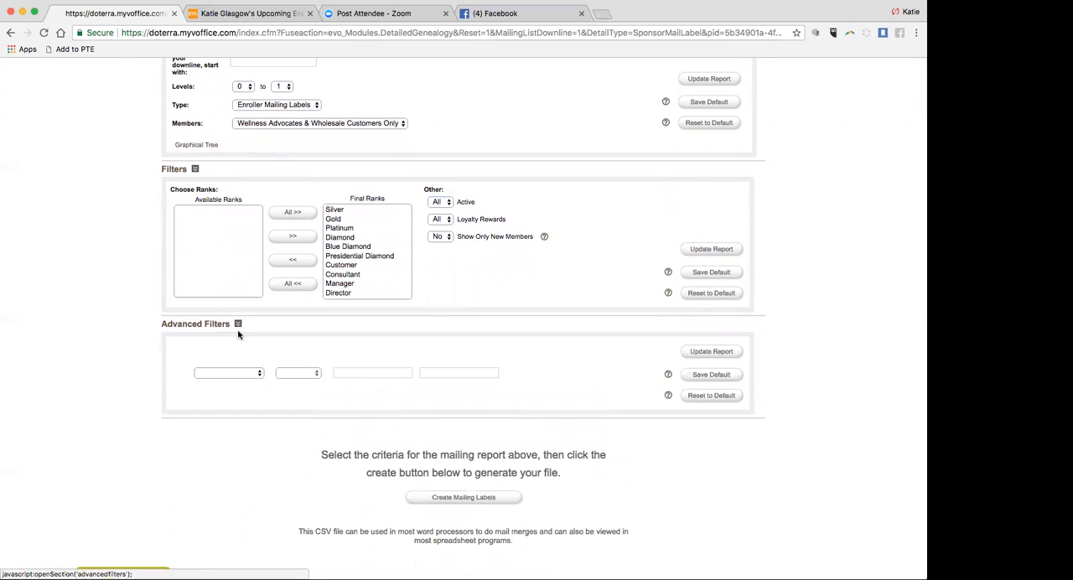
click(256, 375)
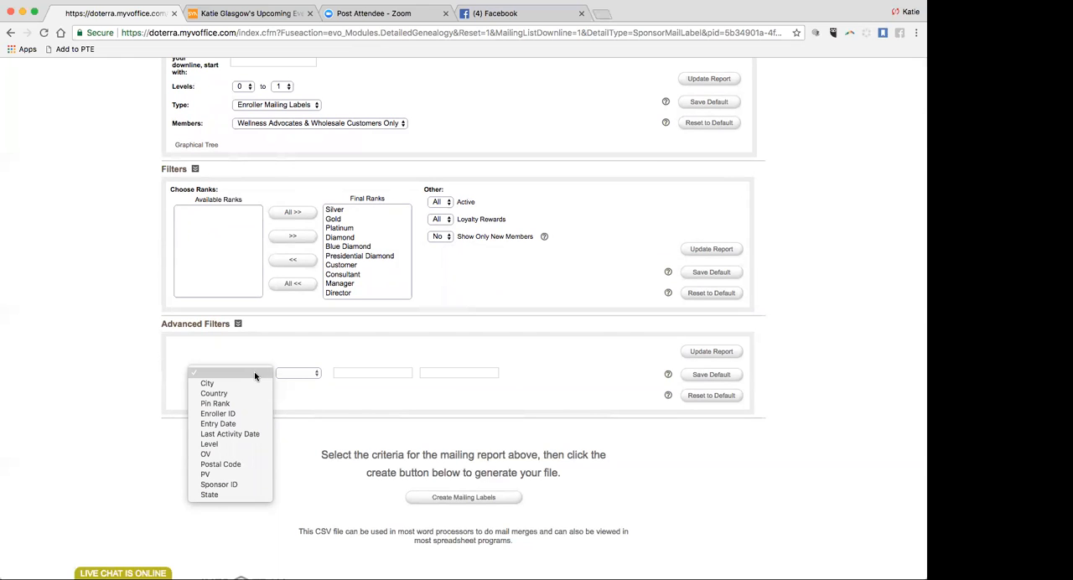
click(254, 348)
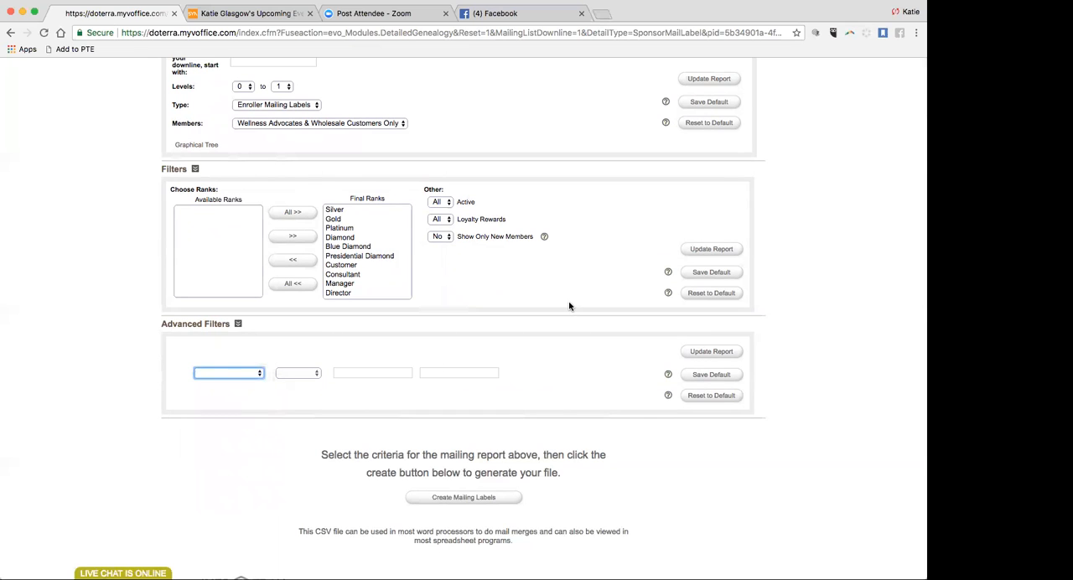
Update the report with the chosen filters and generate the mailing labels CSV file.
scroll(569, 306, up, 1)
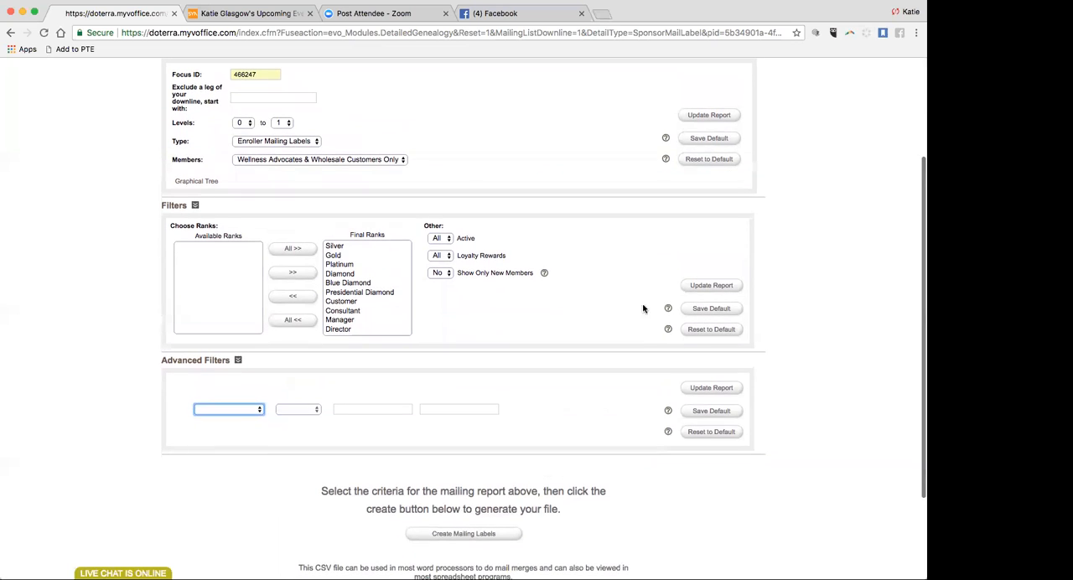
click(711, 288)
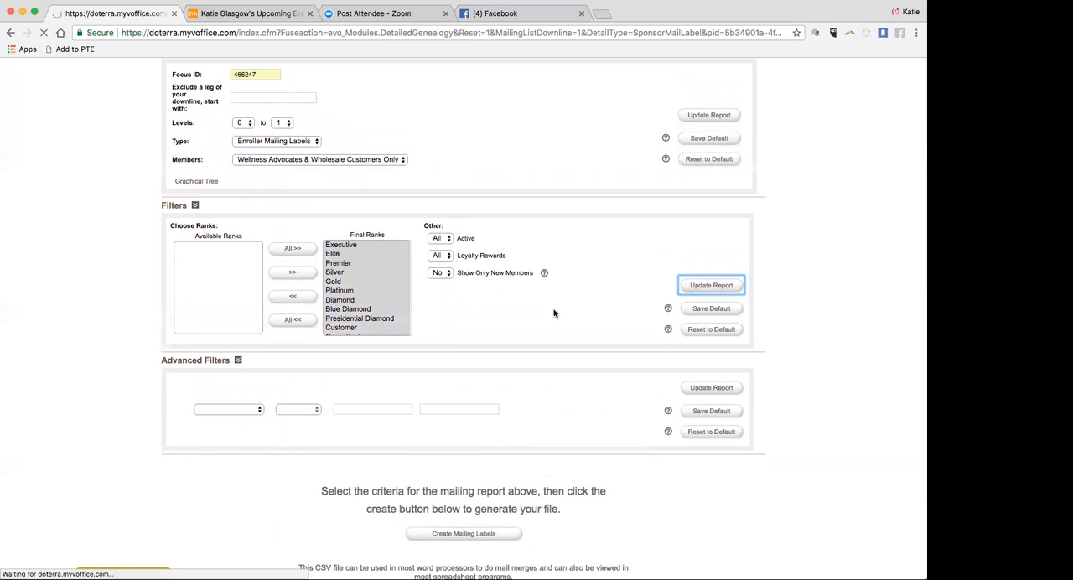
scroll(553, 313, down, 3)
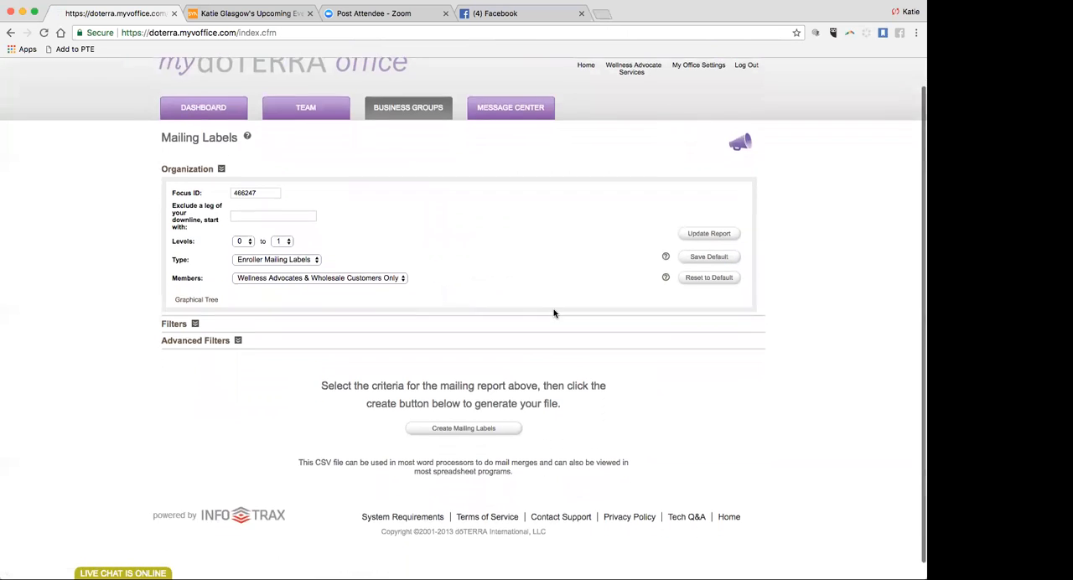
scroll(553, 314, down, 1)
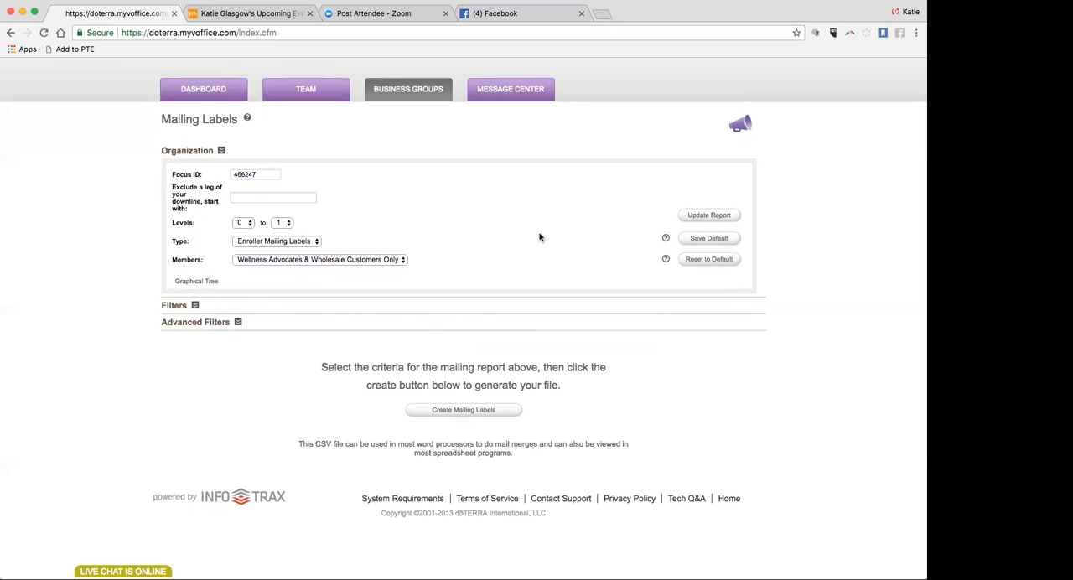
click(482, 412)
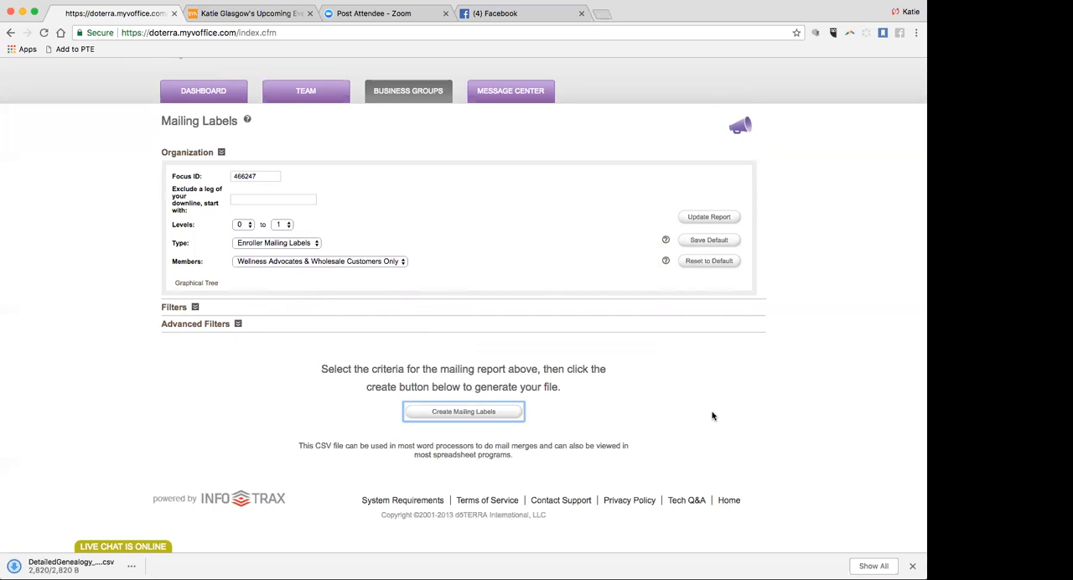
scroll(712, 416, down, 1)
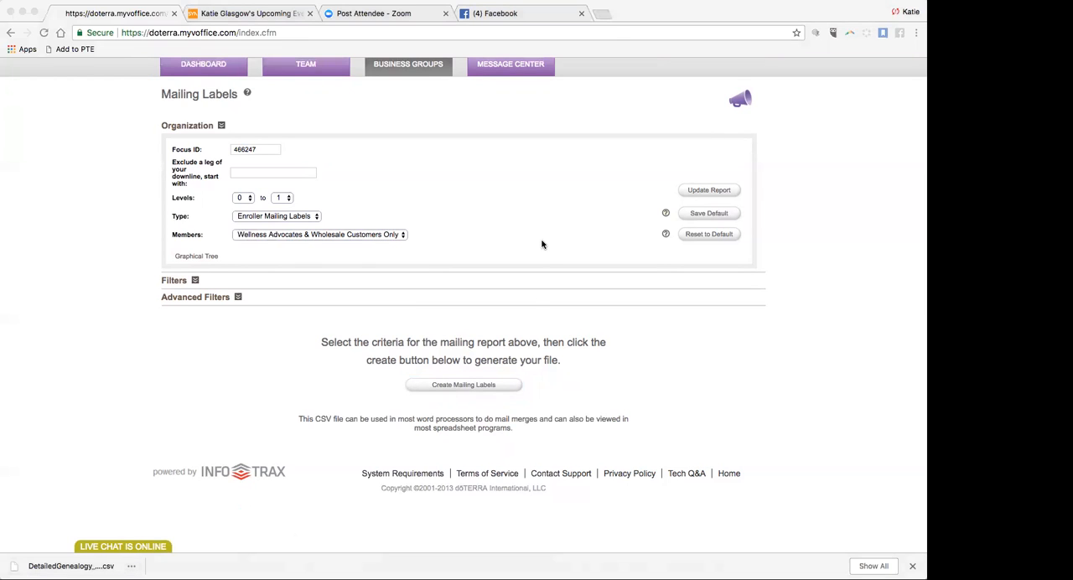
scroll(545, 228, down, 1)
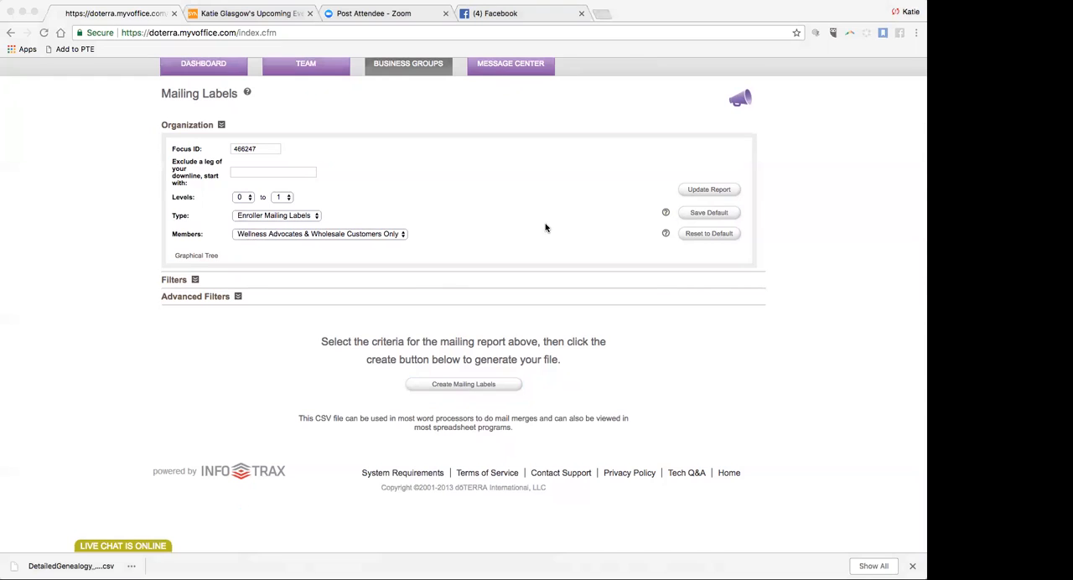
scroll(546, 263, up, 1)
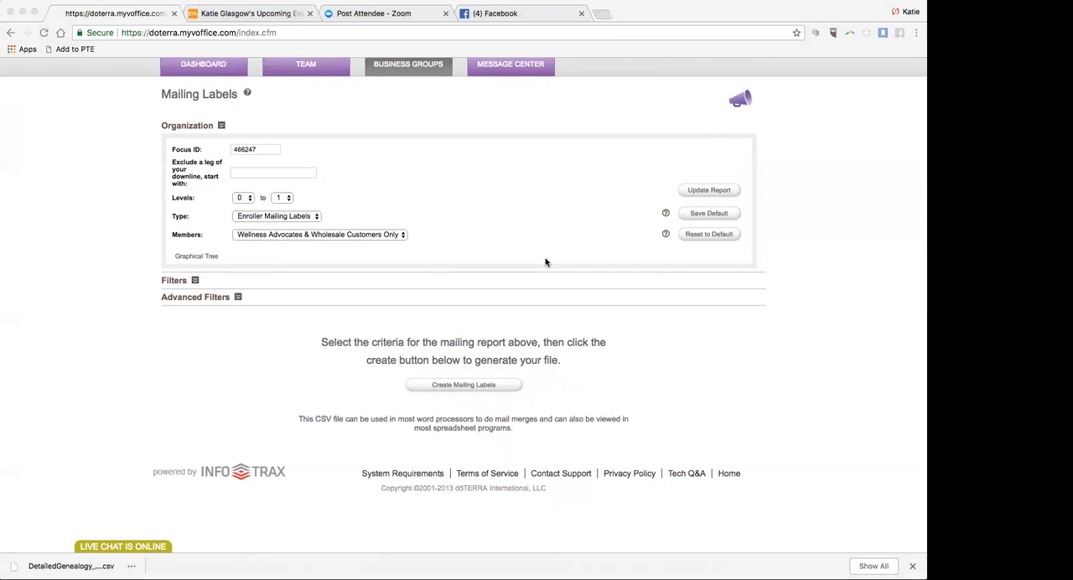
scroll(162, 539, down, 1)
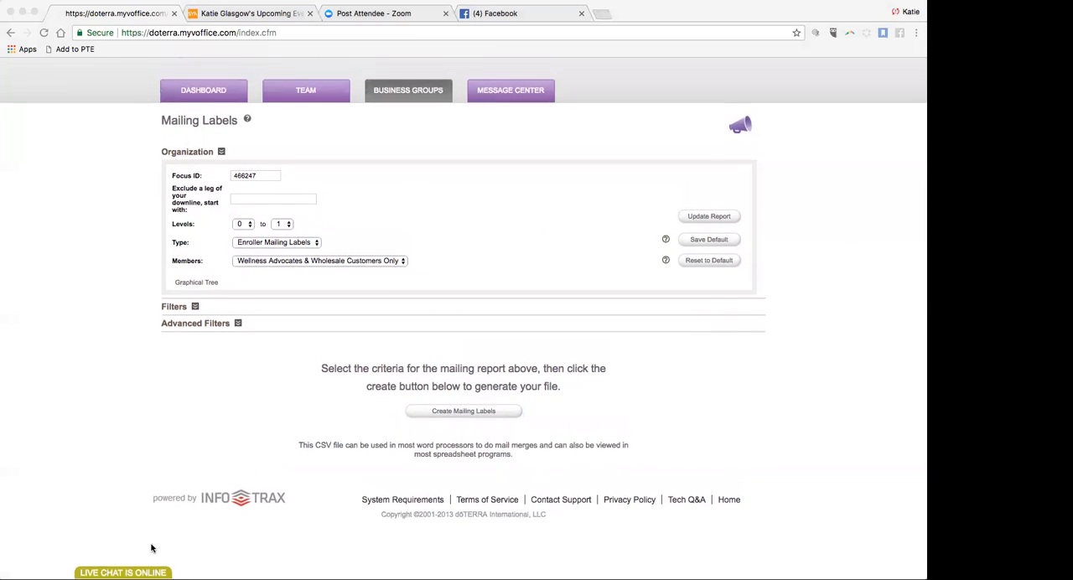
scroll(307, 526, down, 1)
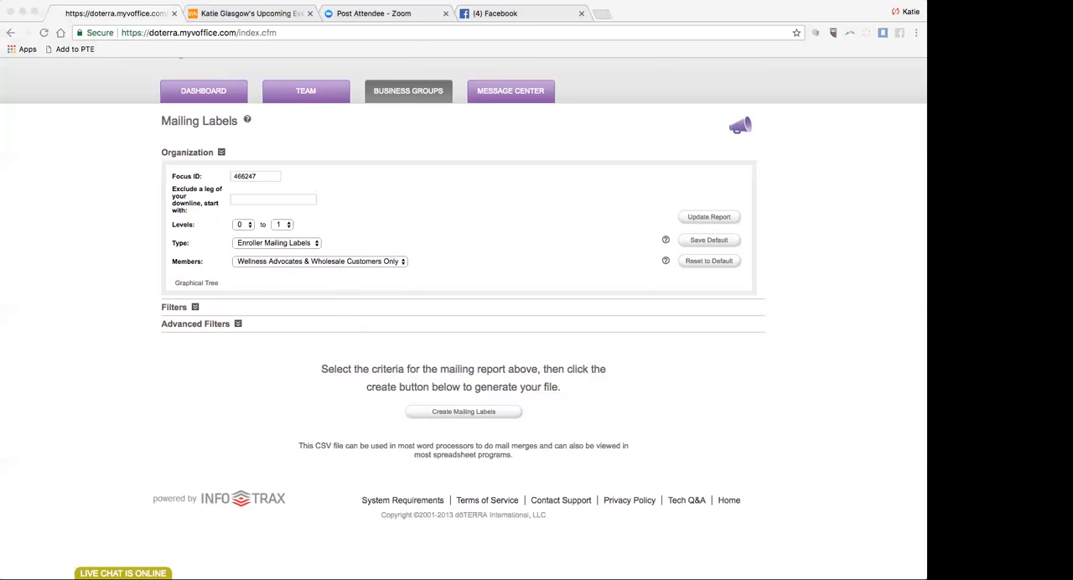
click(464, 412)
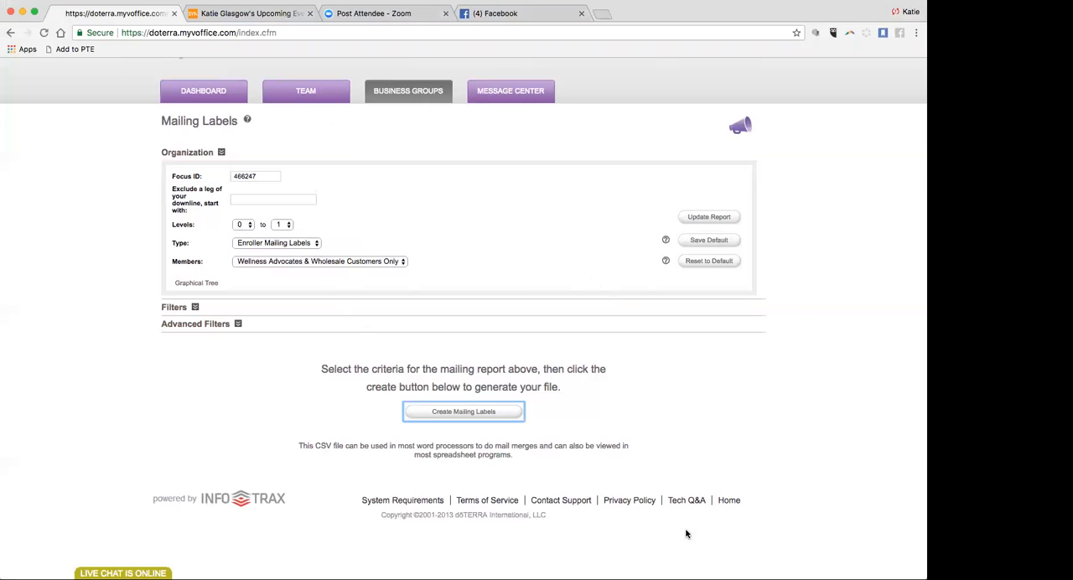
Switch to Synduit and open the list of contact groups in the database settings.
click(225, 13)
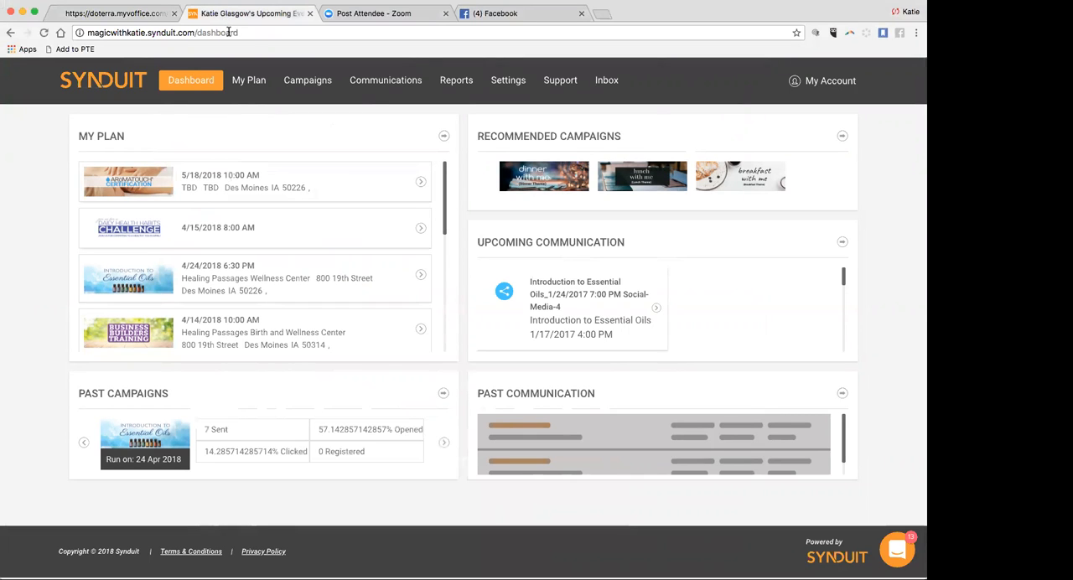
mouse_move(507, 81)
click(504, 104)
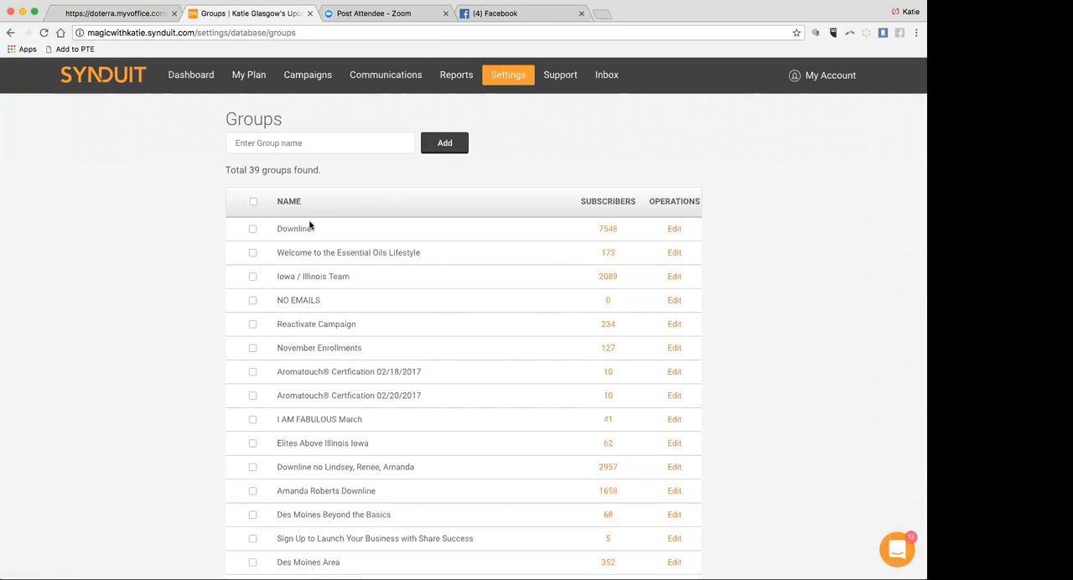
scroll(394, 295, down, 3)
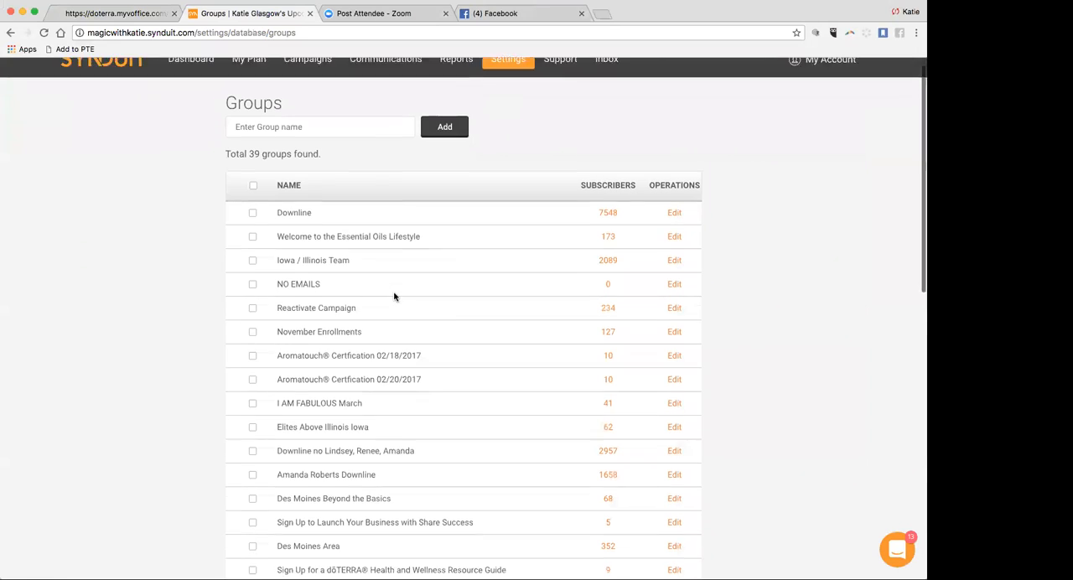
Add a new contact group named Test Group to the groups list.
scroll(394, 295, down, 3)
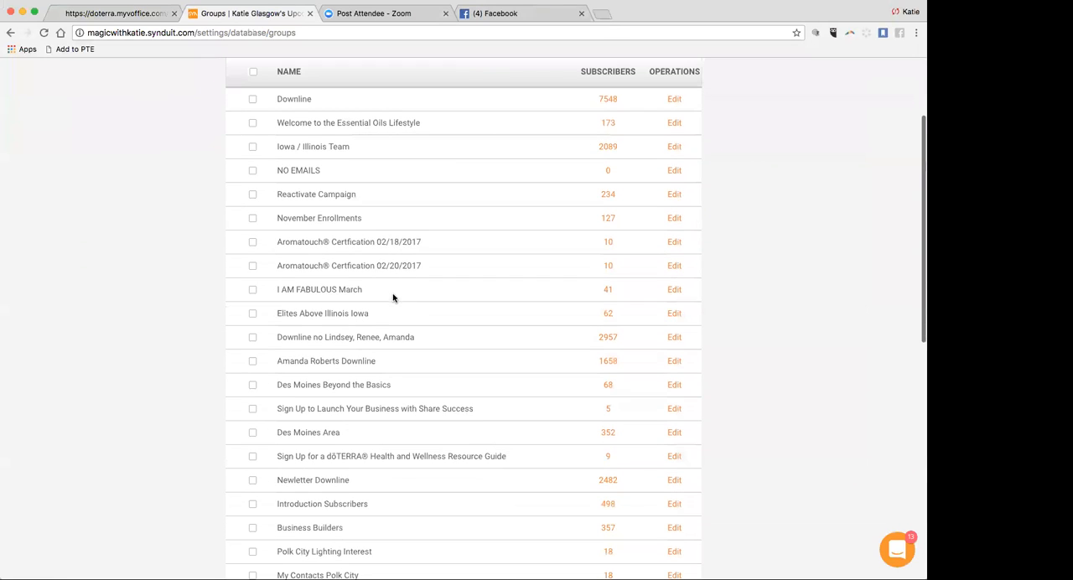
scroll(379, 371, down, 5)
scroll(379, 371, down, 10)
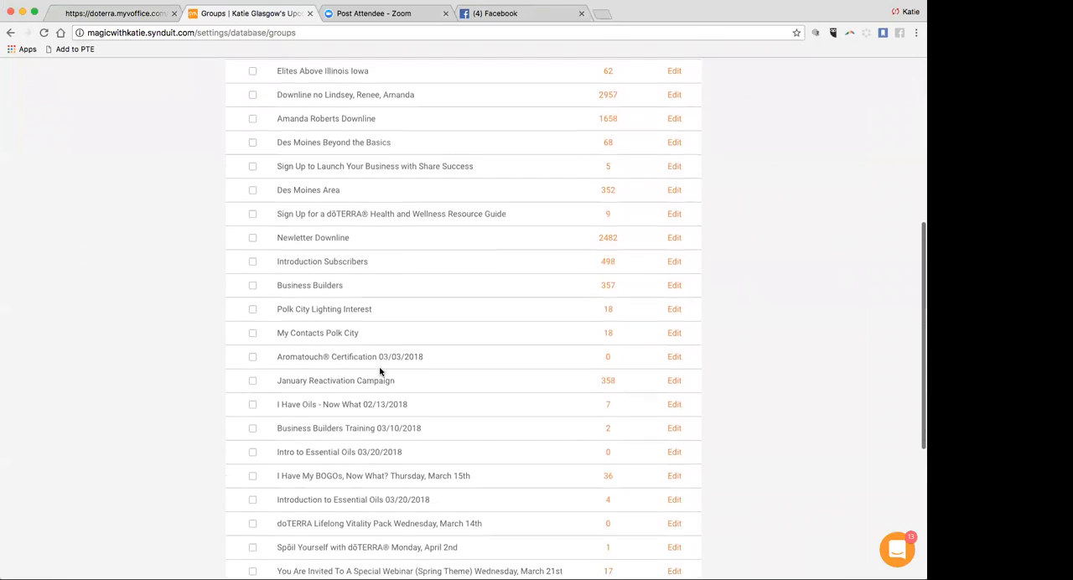
scroll(379, 371, up, 15)
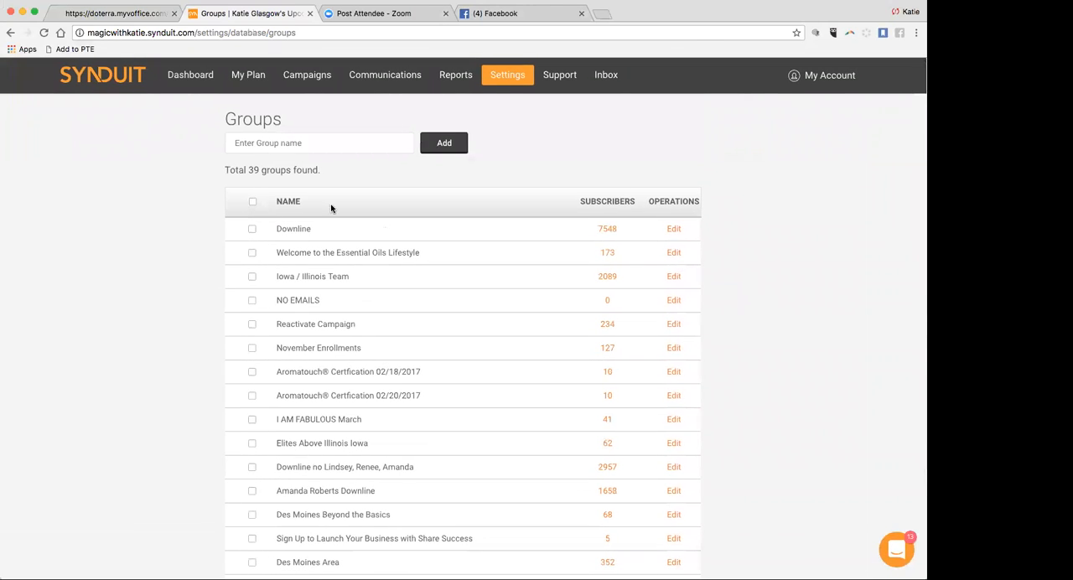
scroll(304, 145, down, 1)
scroll(304, 145, up, 1)
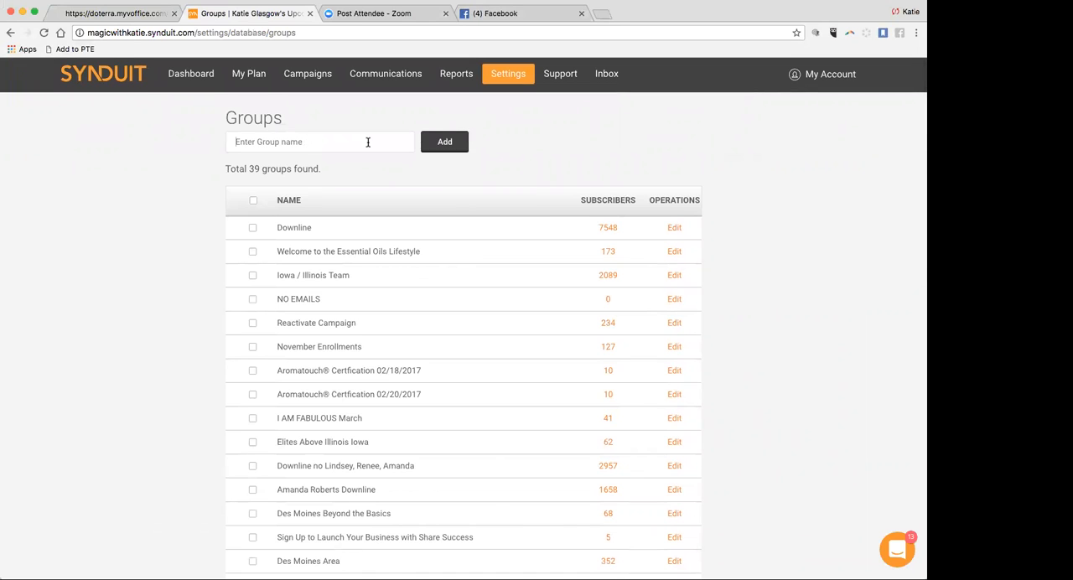
click(367, 142)
text(Test Gor)
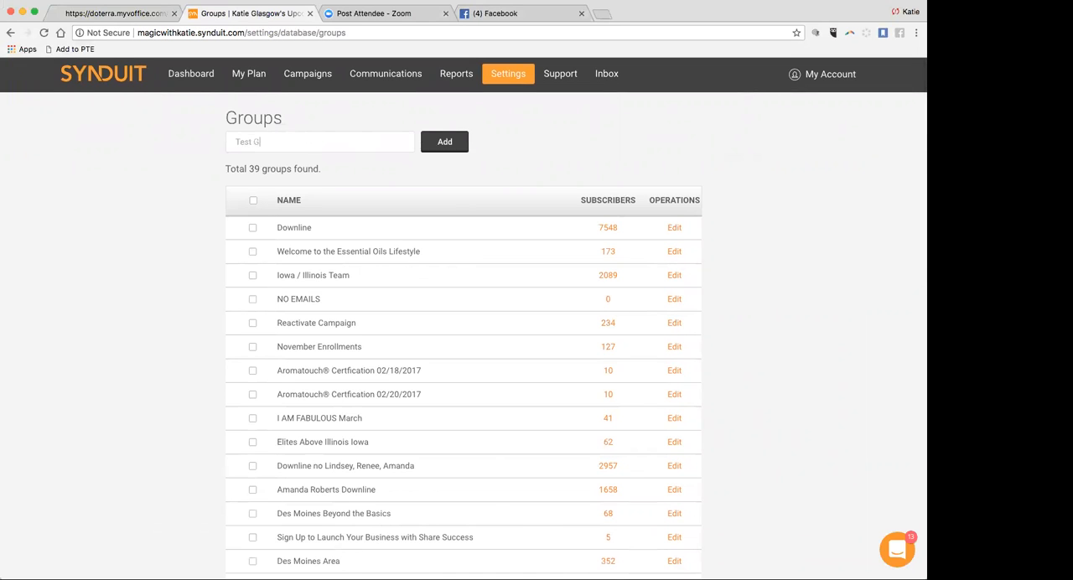
key(BackSpace)
key(BackSpace)
text(ruoup)
click(445, 143)
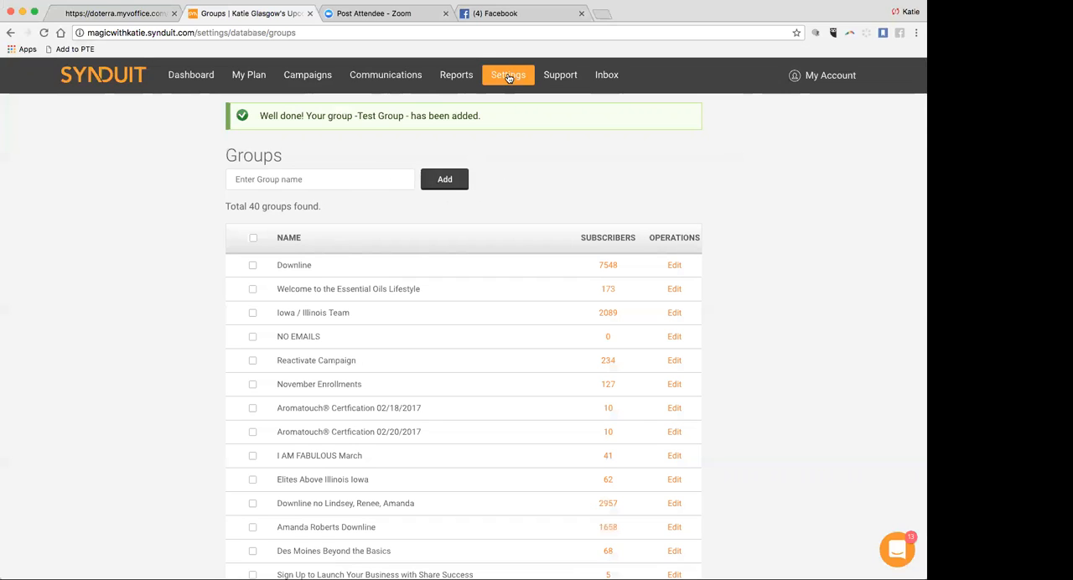
Start a subscriber import and upload DetailedGenealogy_20180502105033.csv from the Downloads folder.
mouse_move(509, 78)
click(505, 120)
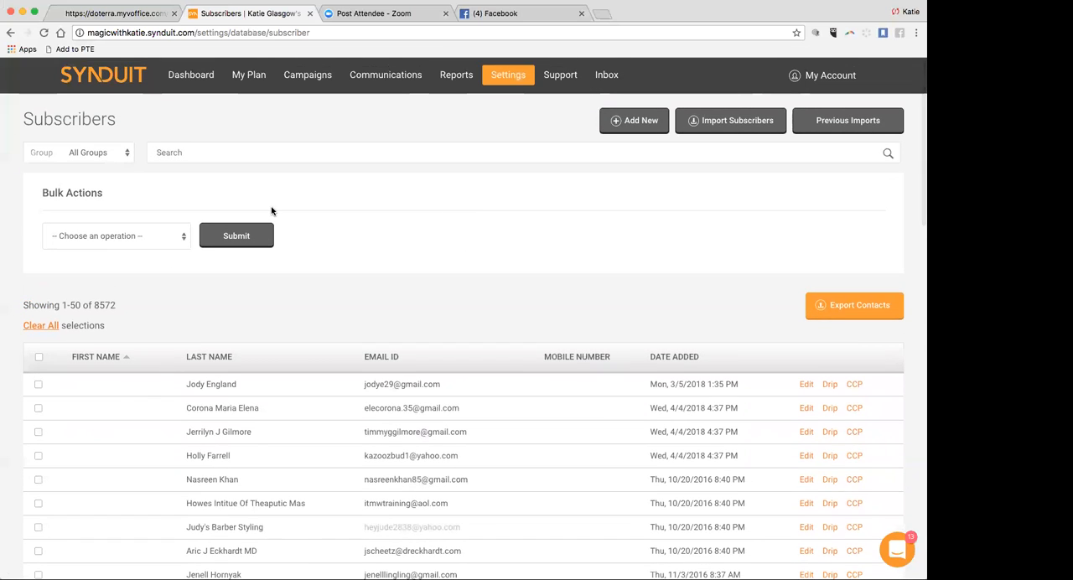
click(726, 127)
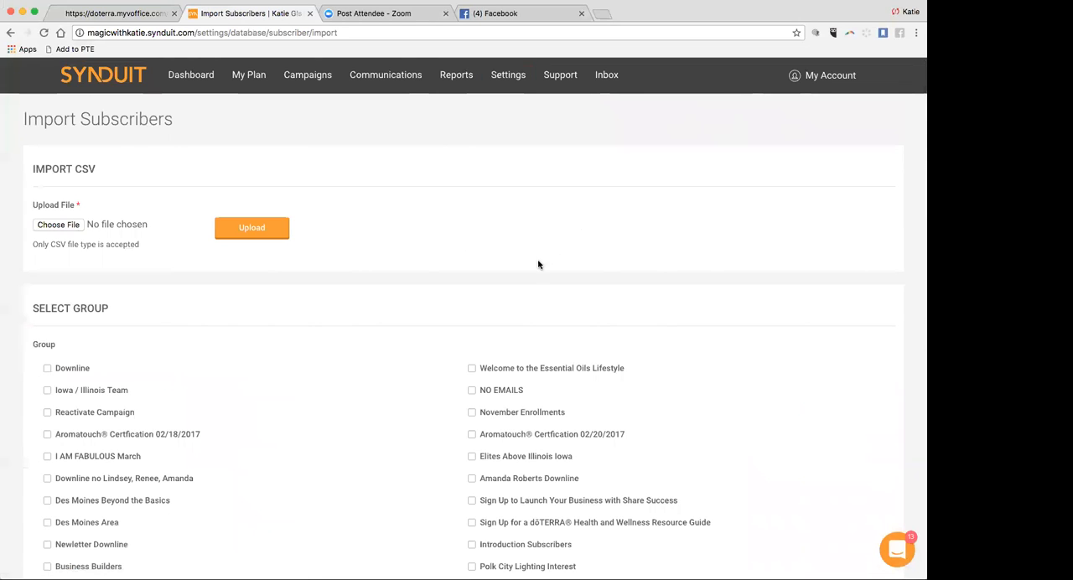
click(69, 228)
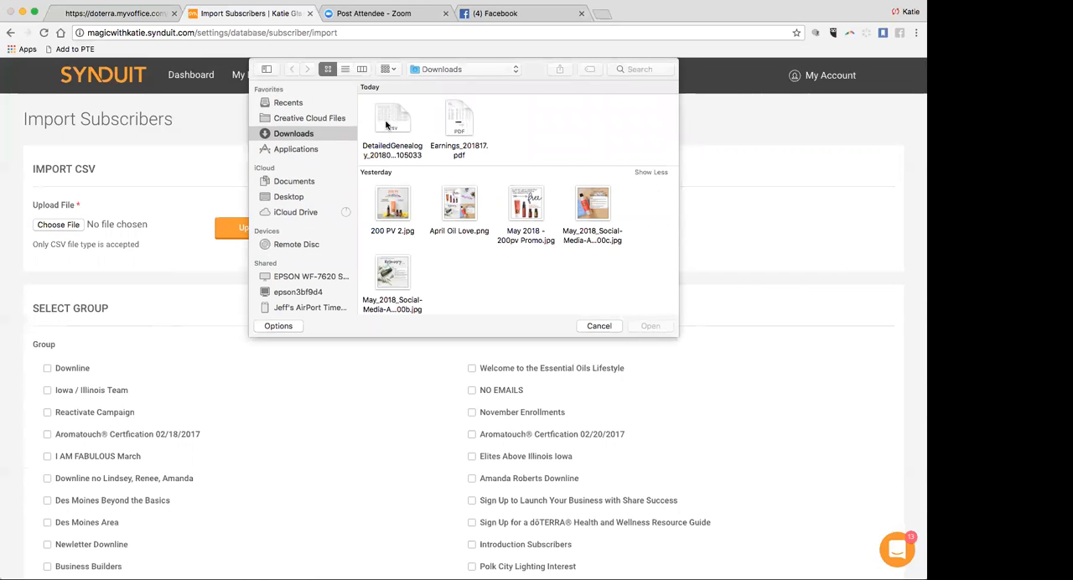
click(387, 142)
click(651, 326)
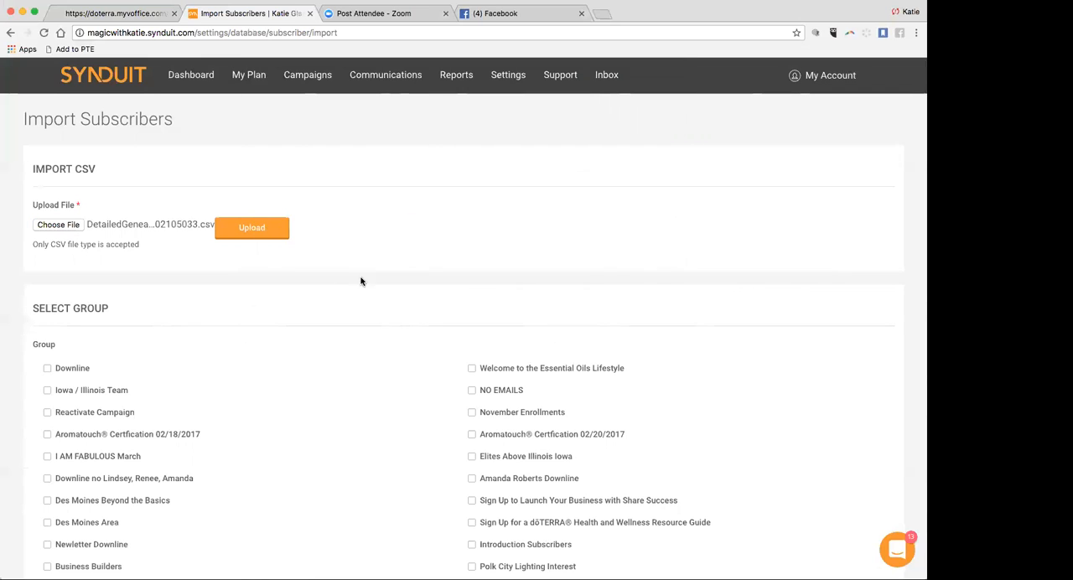
click(285, 229)
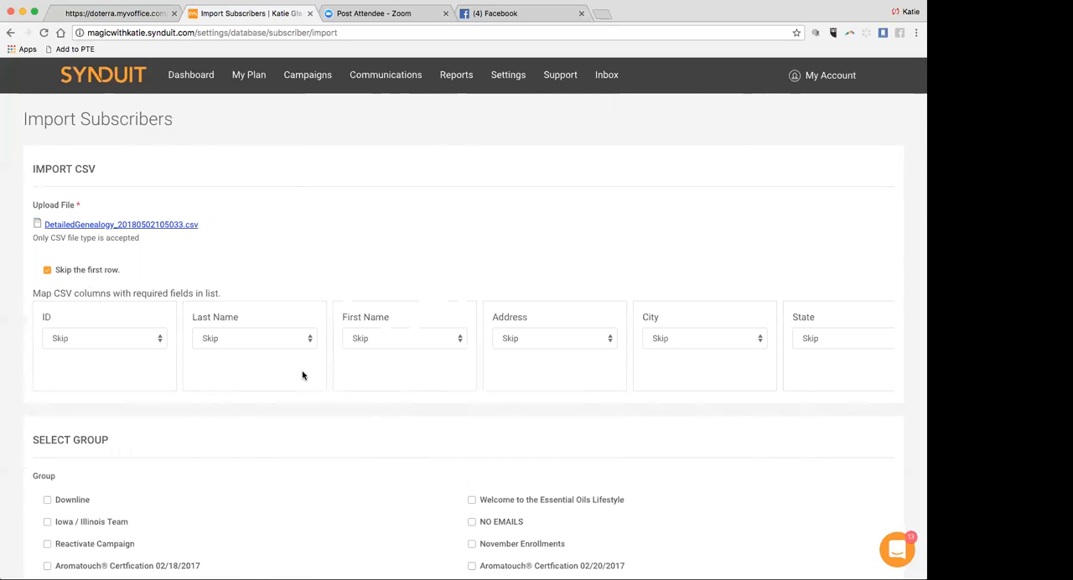
Map the CSV's Last Name, First Name and Email columns to the matching subscriber fields.
click(217, 340)
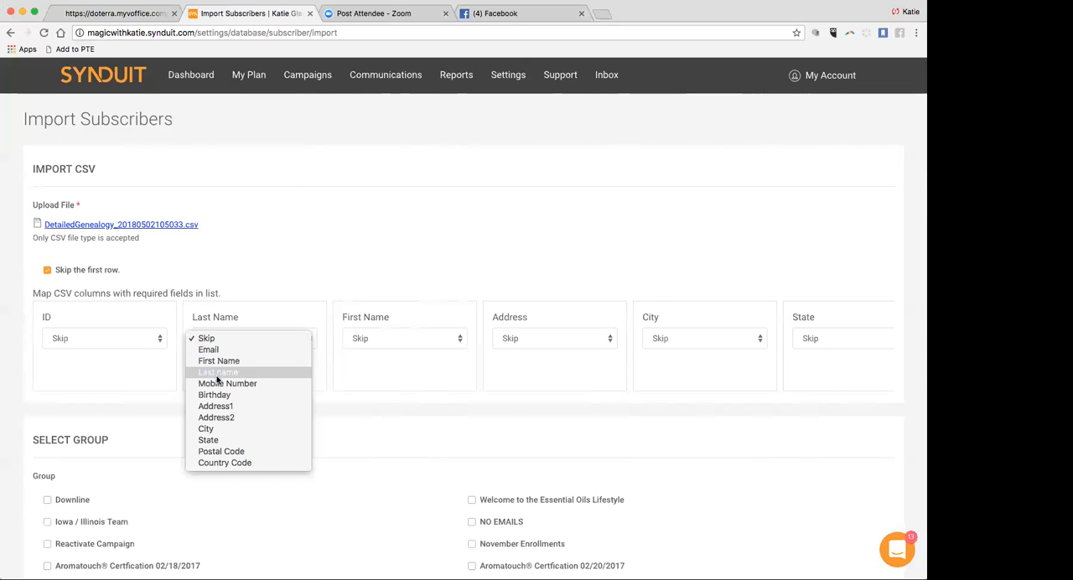
click(218, 372)
click(399, 344)
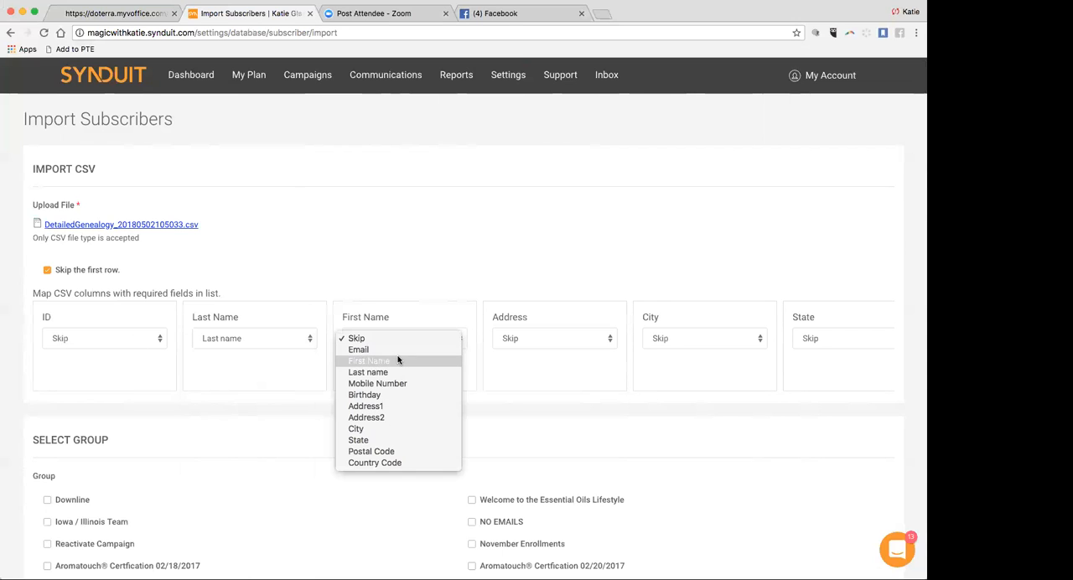
click(398, 359)
scroll(560, 369, right, 15)
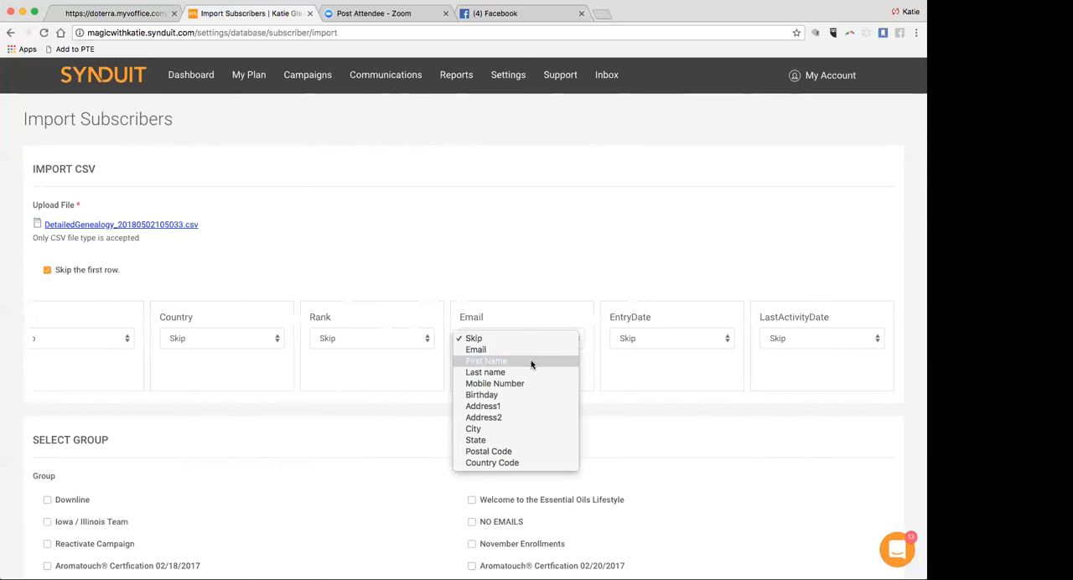
click(528, 350)
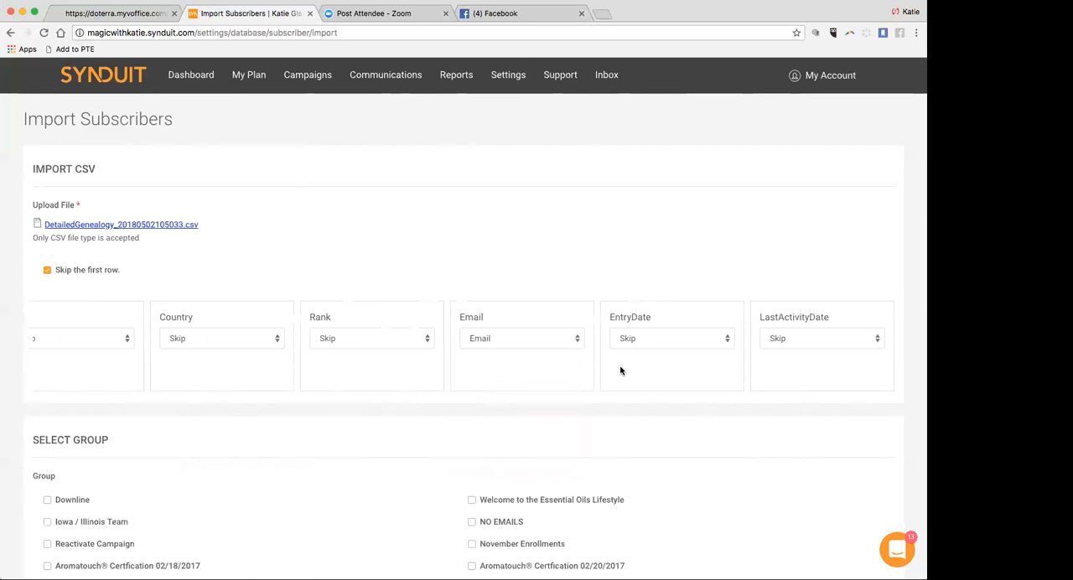
Assign the uploaded contacts to Test Group and run the import.
scroll(263, 290, down, 1)
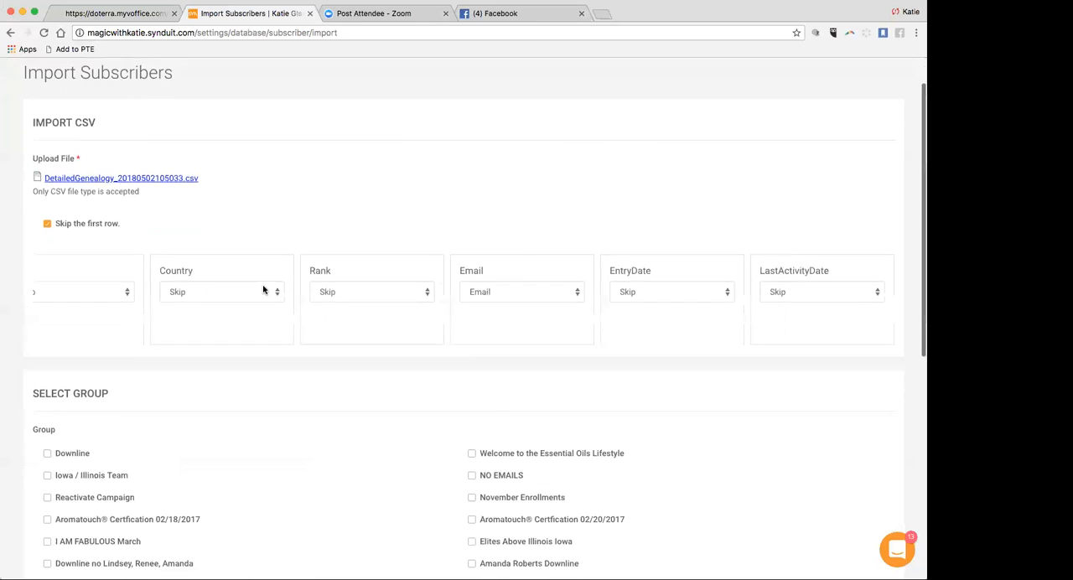
scroll(263, 290, down, 10)
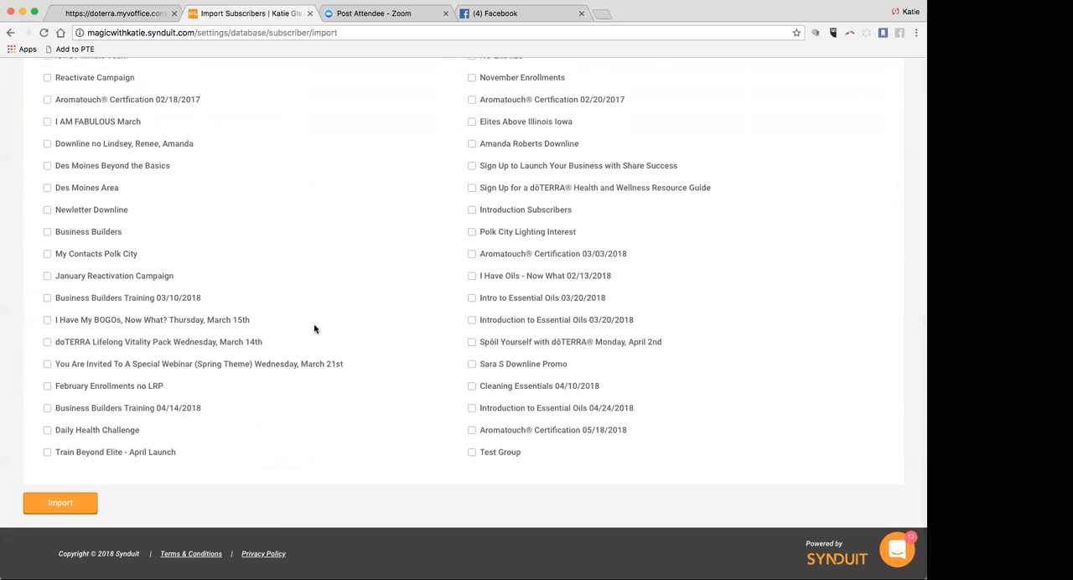
click(472, 453)
click(60, 504)
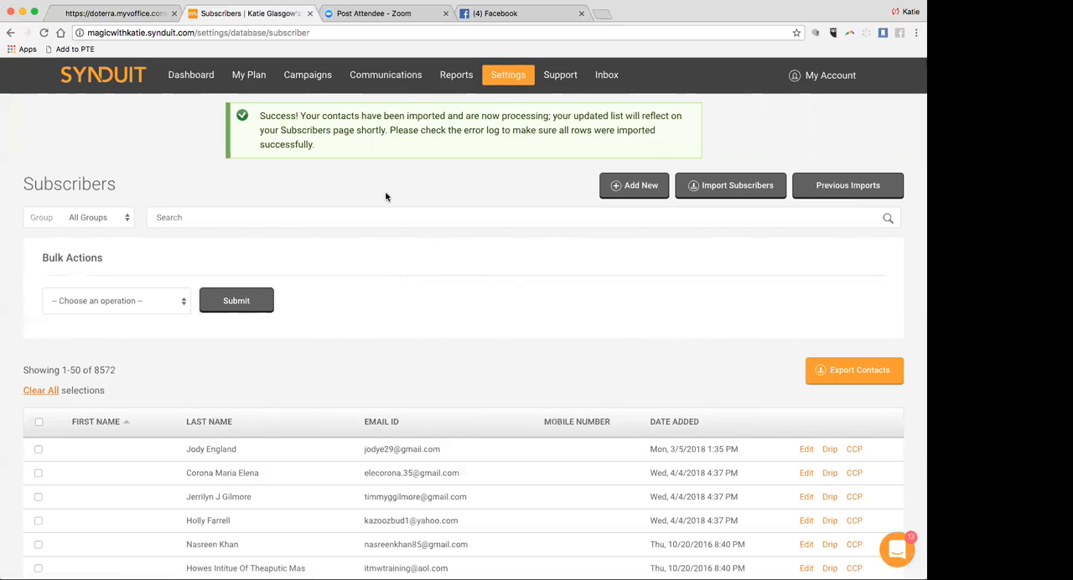
Open the campaign library and look through the available newsletters, promotions, events and landing page campaigns.
scroll(393, 243, down, 1)
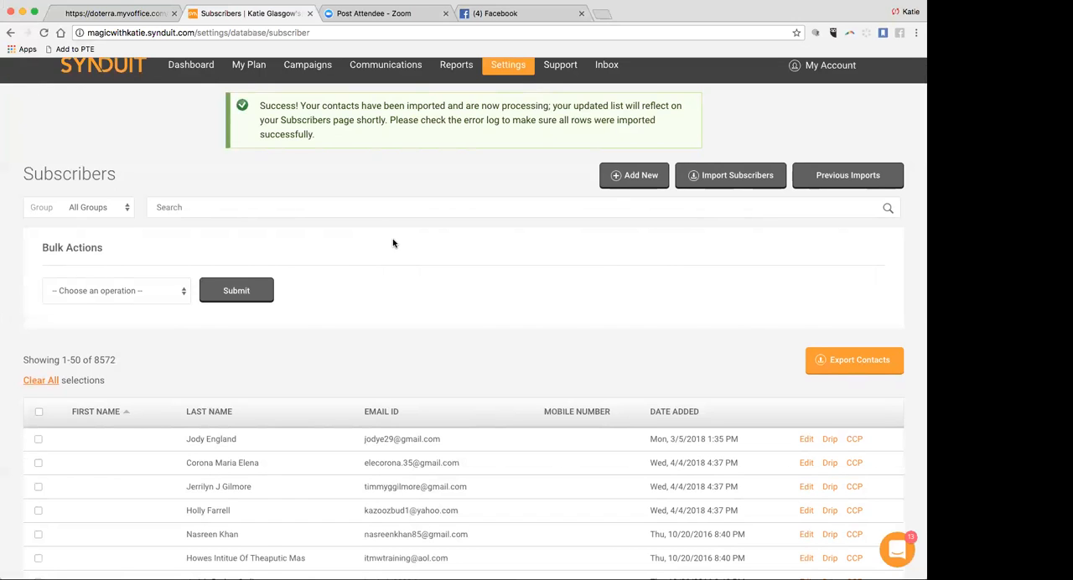
scroll(390, 227, up, 1)
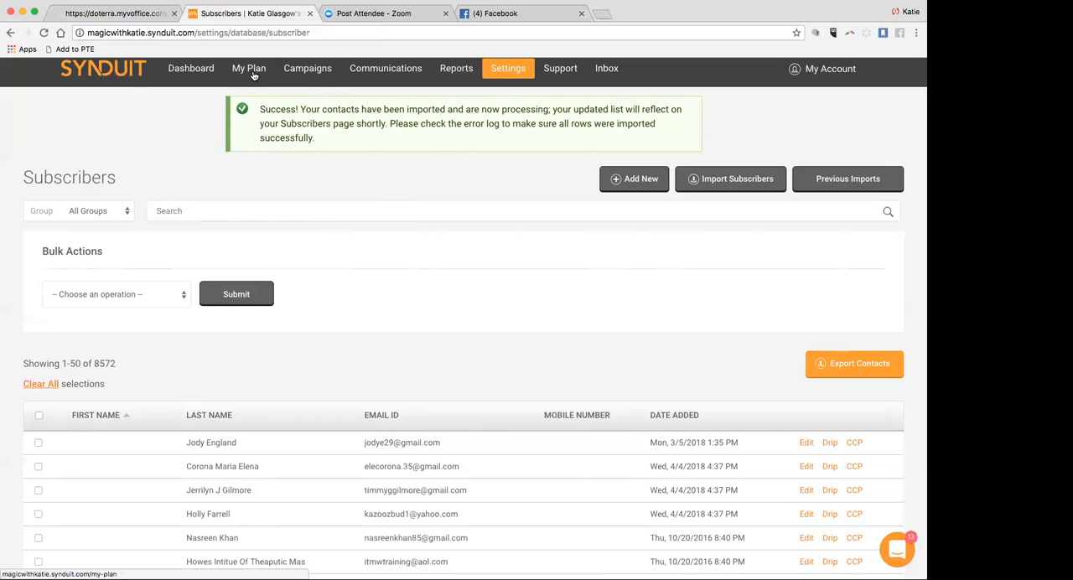
click(318, 73)
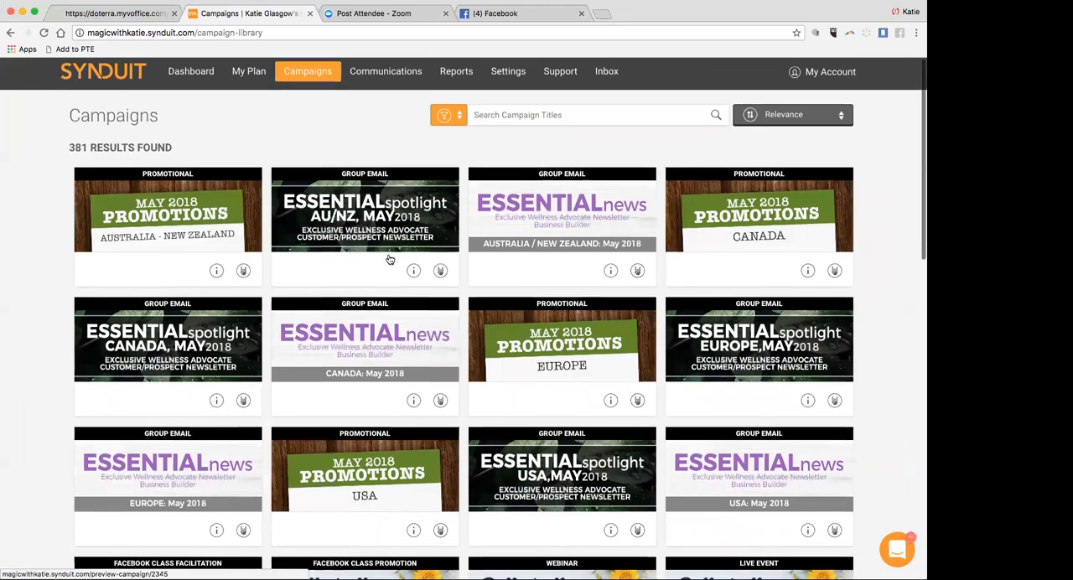
scroll(389, 259, down, 1)
scroll(389, 259, down, 2)
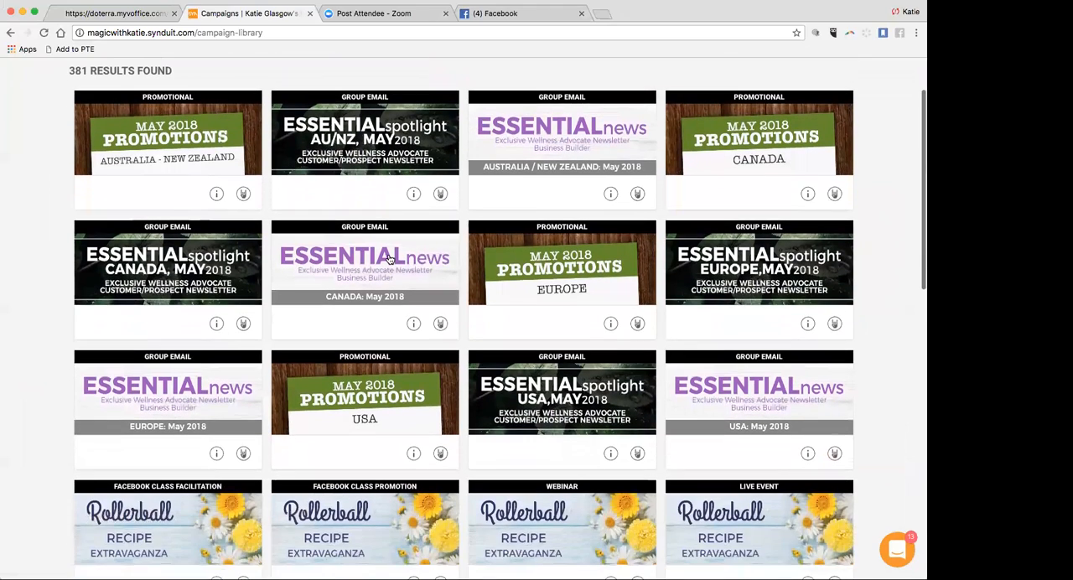
scroll(389, 259, up, 3)
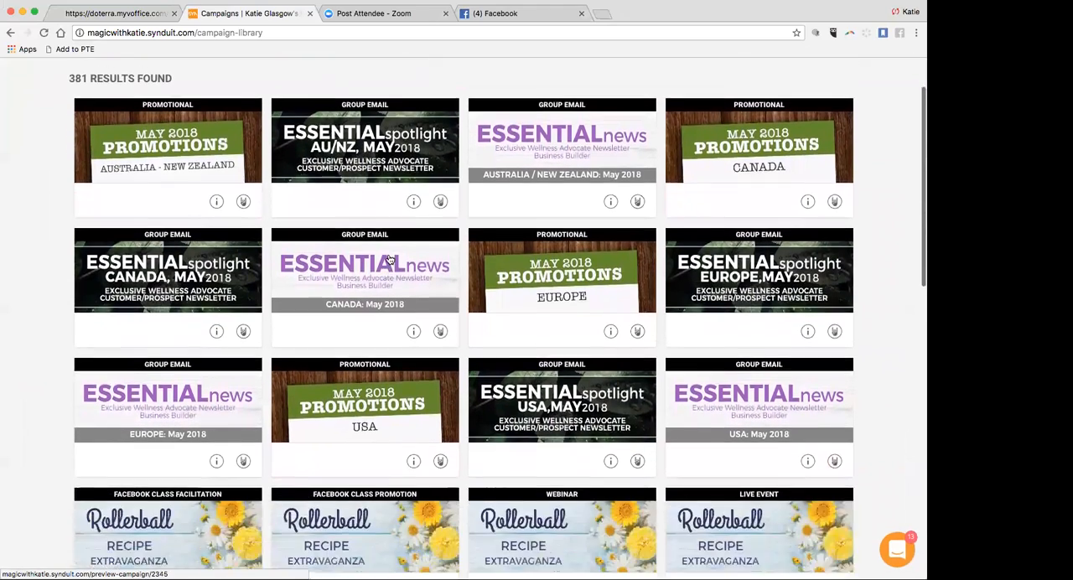
scroll(389, 259, down, 12)
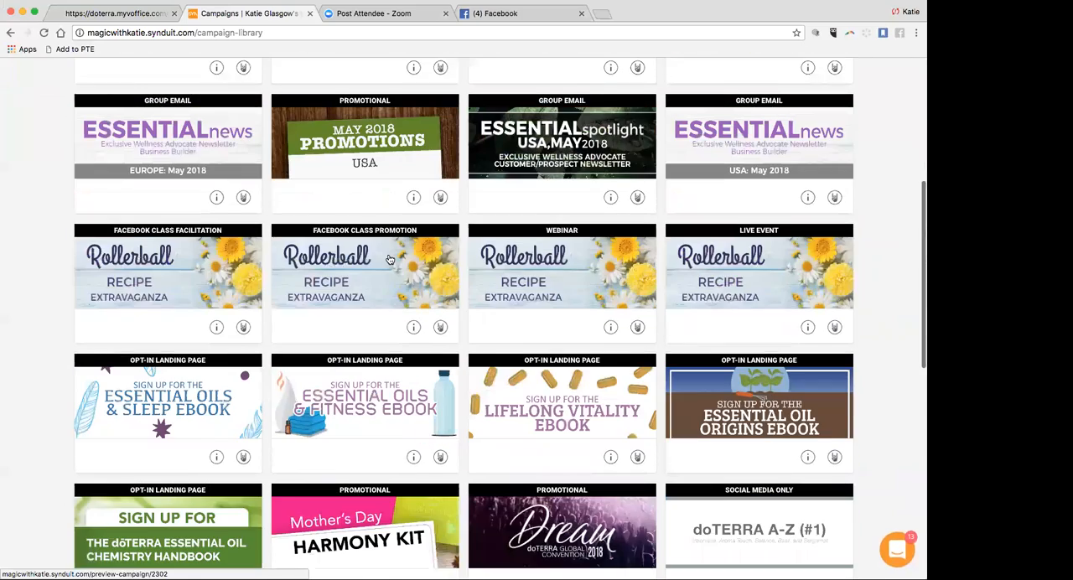
scroll(389, 259, down, 3)
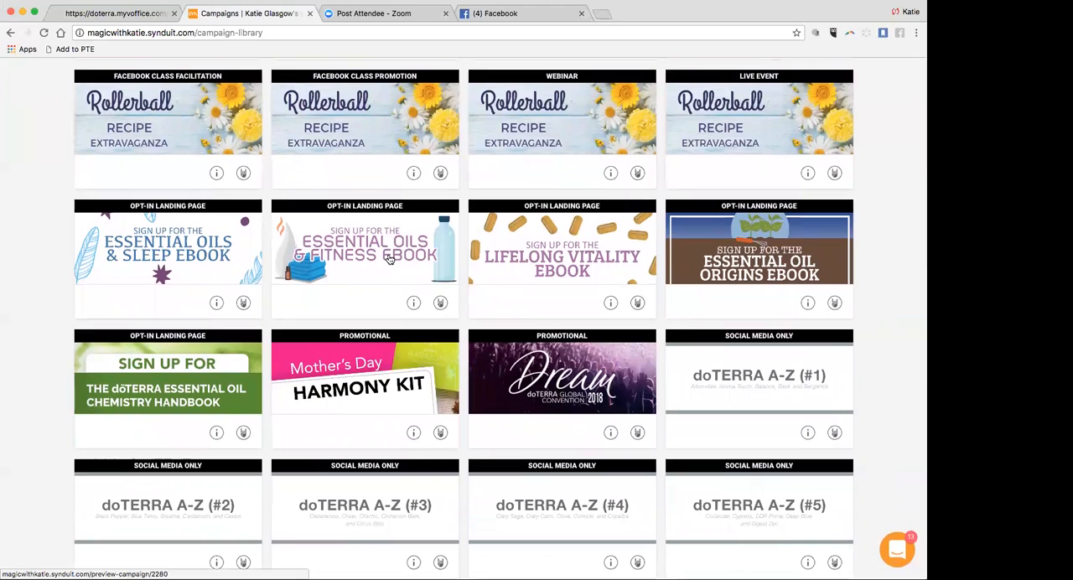
scroll(389, 259, down, 2)
scroll(389, 259, up, 16)
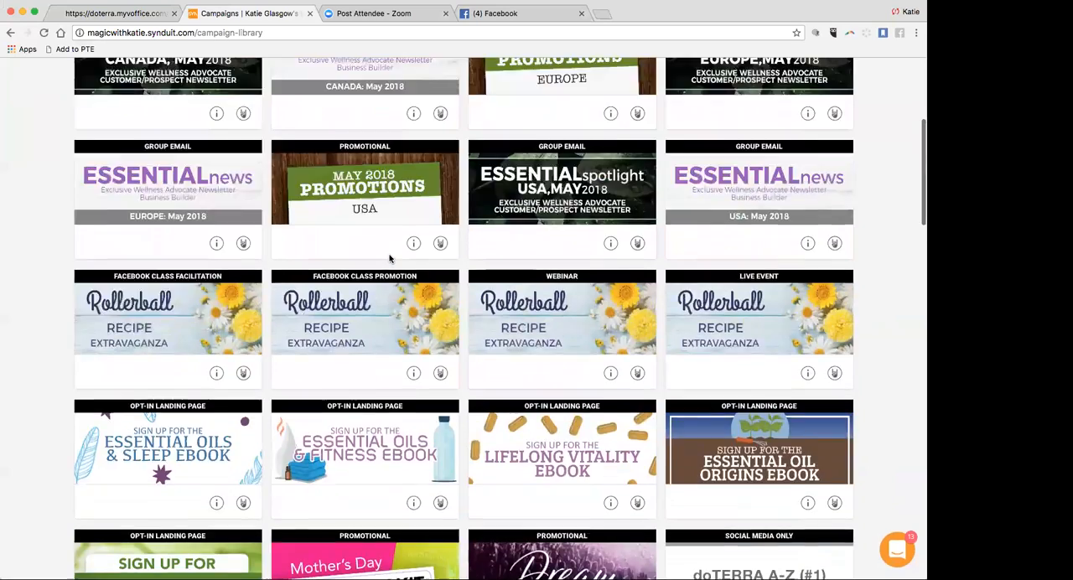
Open the planned 5/18/2018 Aromatouch Certification campaign for editing and examine its Facebook posting options.
click(251, 78)
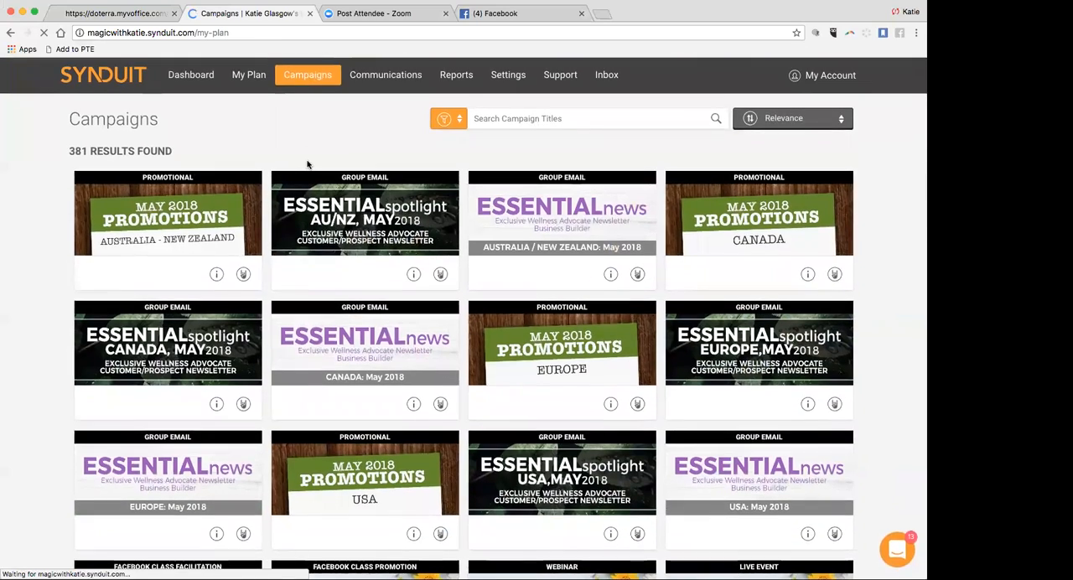
scroll(343, 313, down, 5)
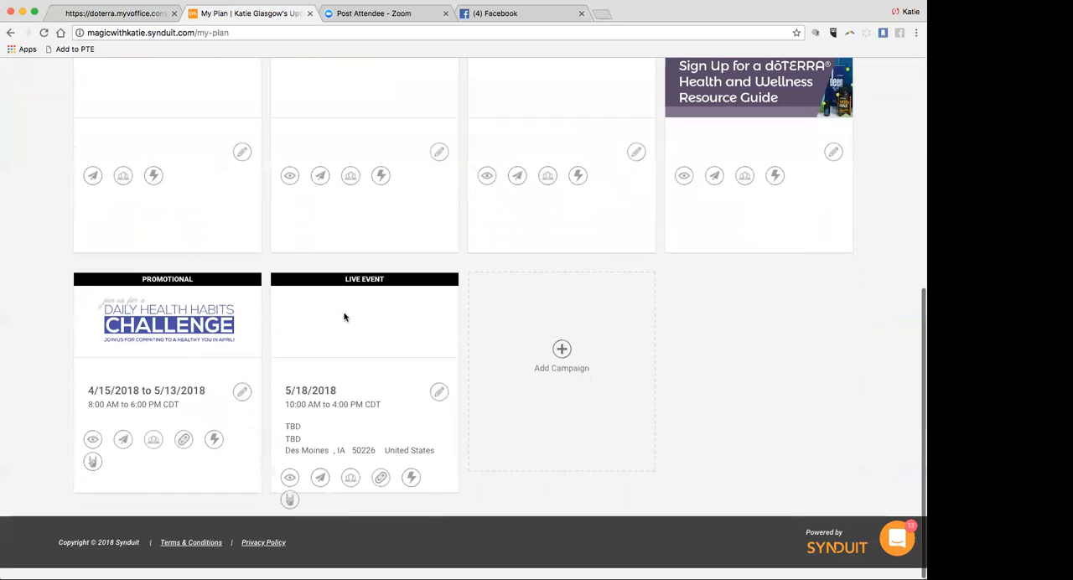
click(439, 405)
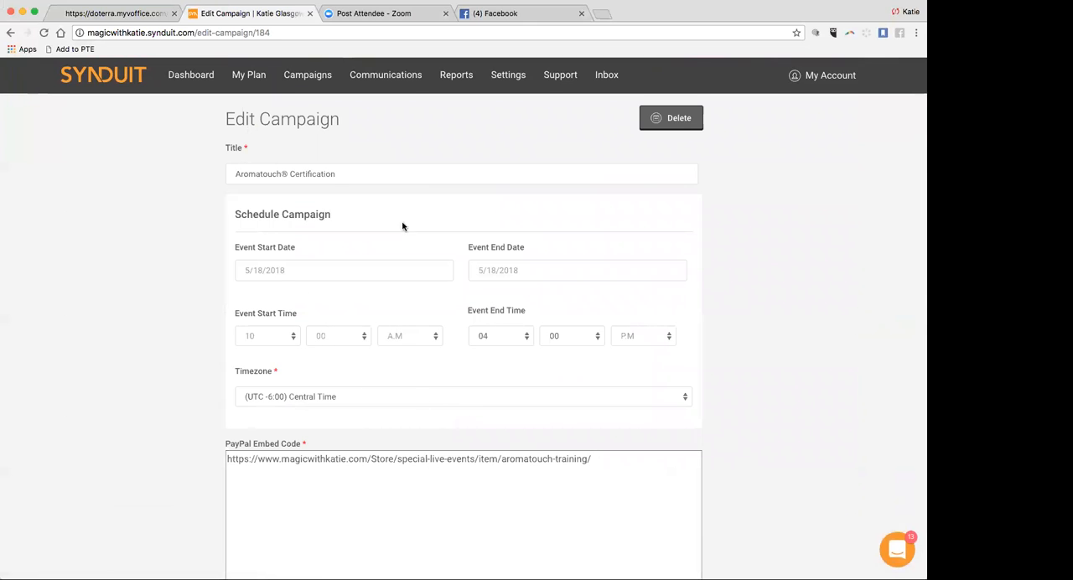
scroll(460, 355, down, 15)
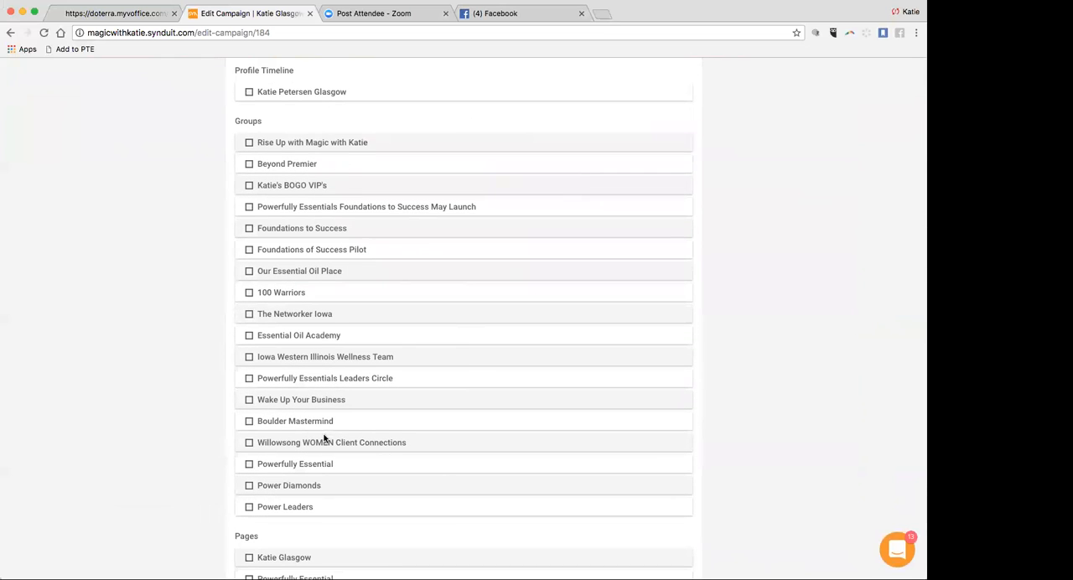
scroll(325, 438, up, 1)
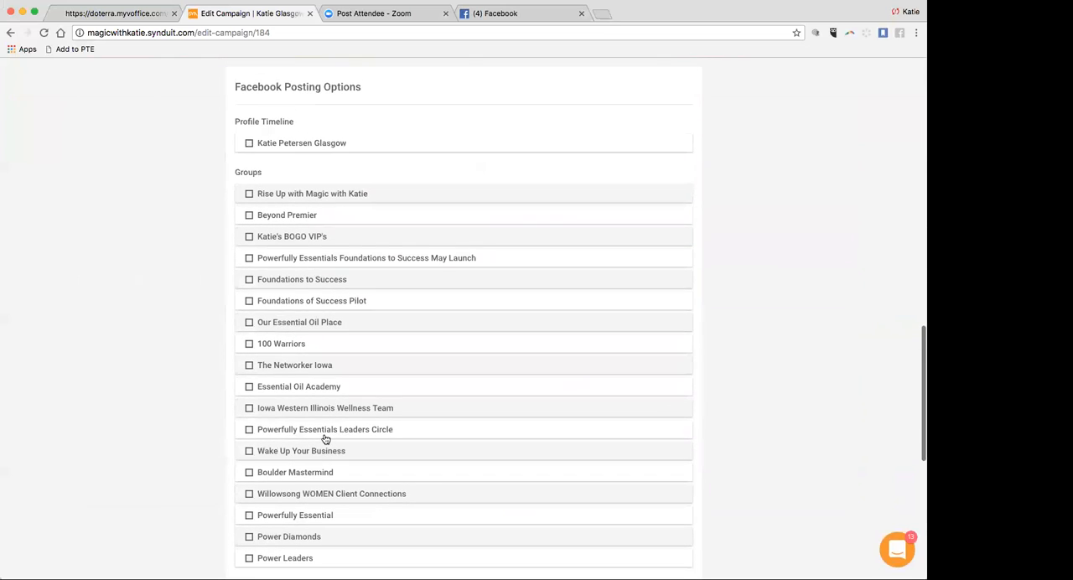
scroll(325, 438, down, 3)
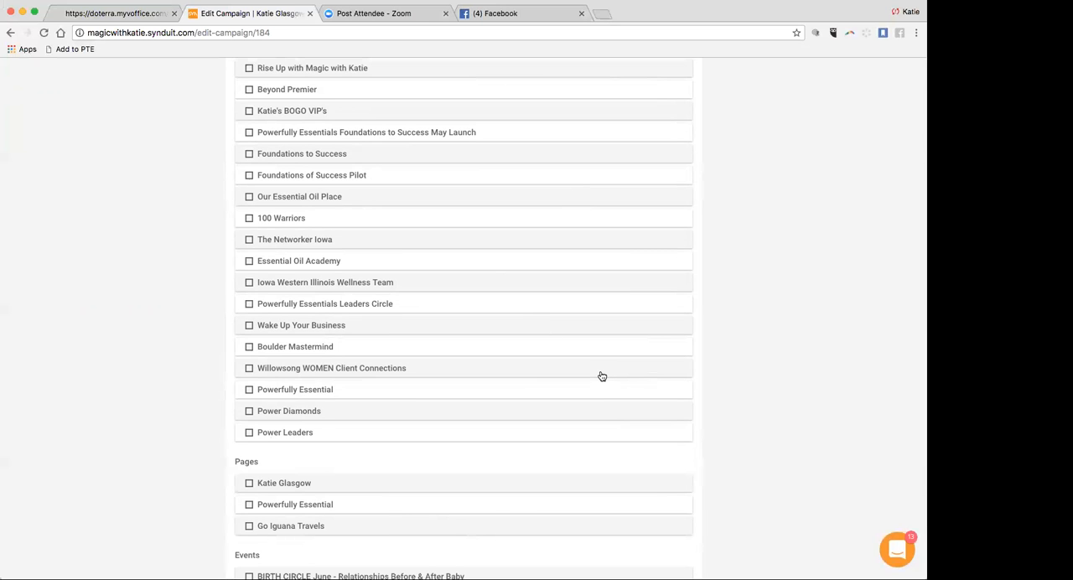
scroll(603, 374, up, 10)
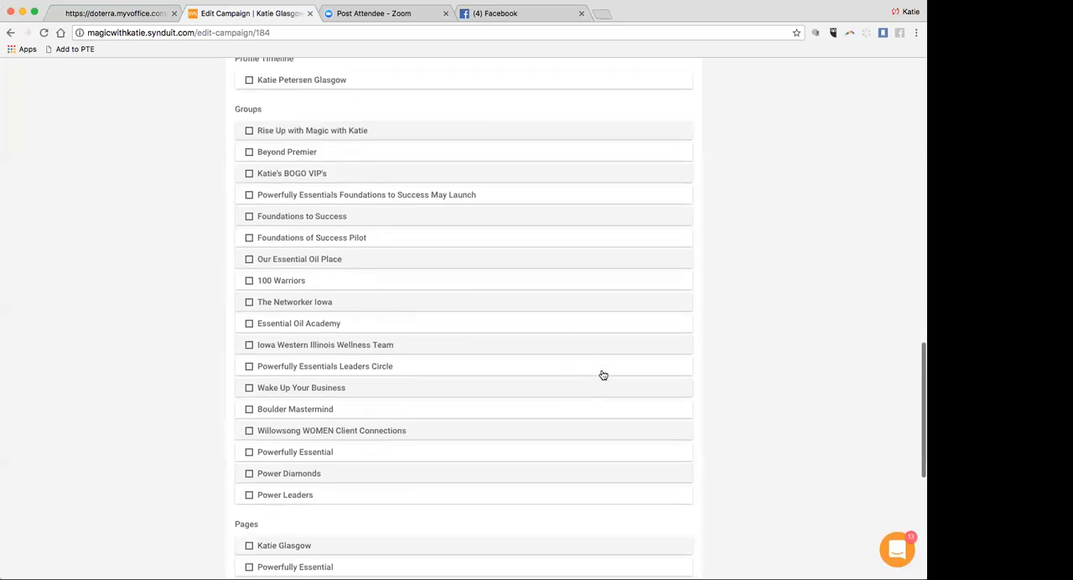